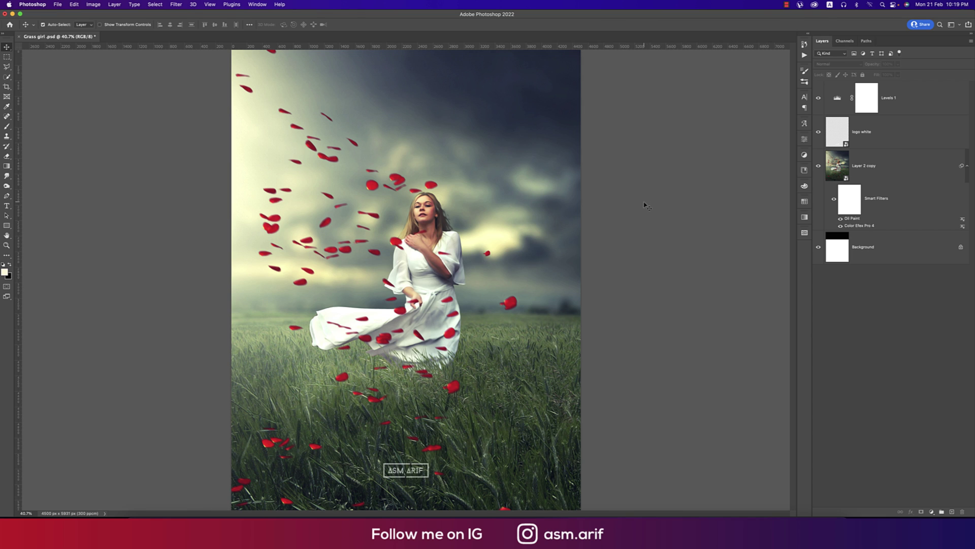
Create a new portrait Letter print document, 8.5 × 11 inches at 300 pixels/inch, in RGB Color with a white background.
{"action": "left_click", "coordinate": [883, 165]}
{"action": "left_click", "coordinate": [58, 5]}
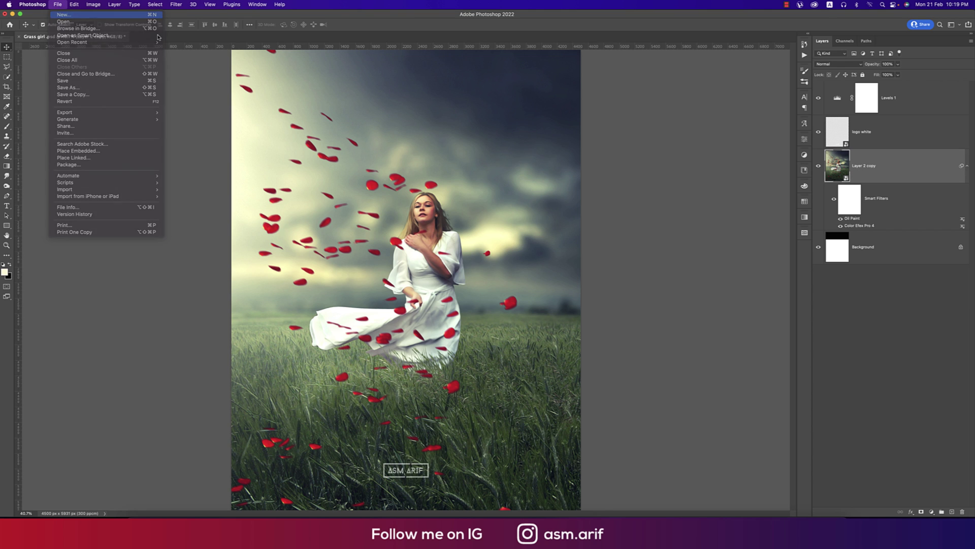
{"action": "left_click", "coordinate": [64, 15]}
{"action": "left_click_drag", "start_coordinate": [434, 97], "coordinate": [480, 88]}
{"action": "left_click", "coordinate": [408, 100]}
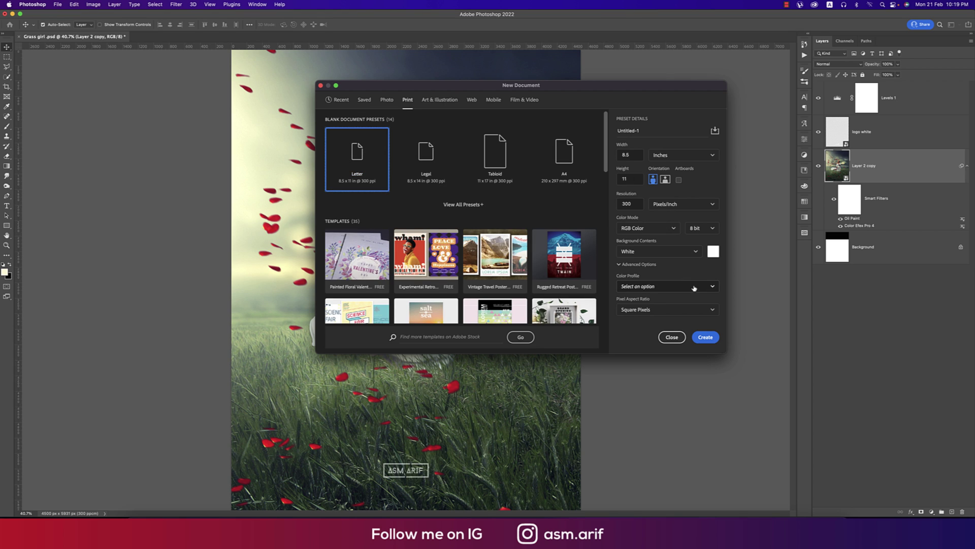
{"action": "left_click", "coordinate": [615, 155]}
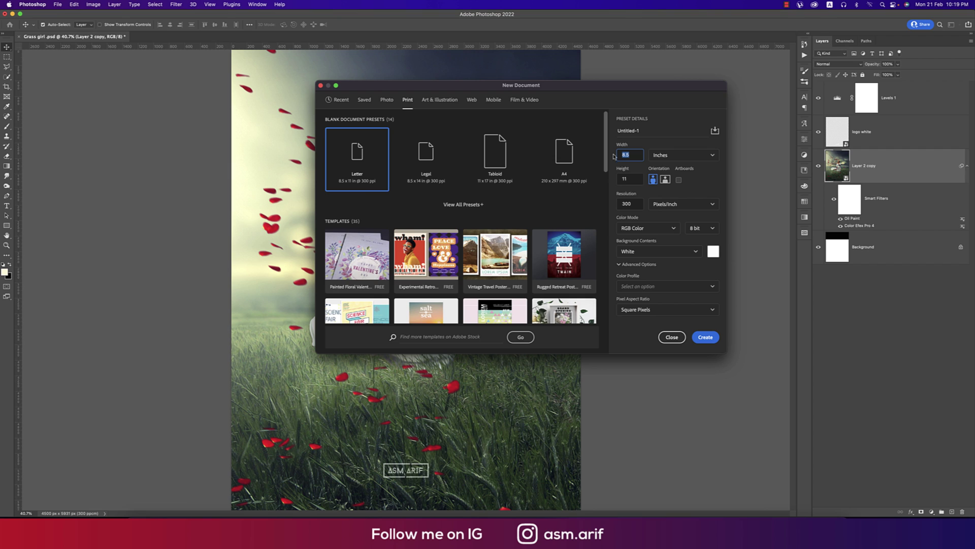
{"action": "left_click", "coordinate": [615, 178]}
{"action": "left_click", "coordinate": [706, 337]}
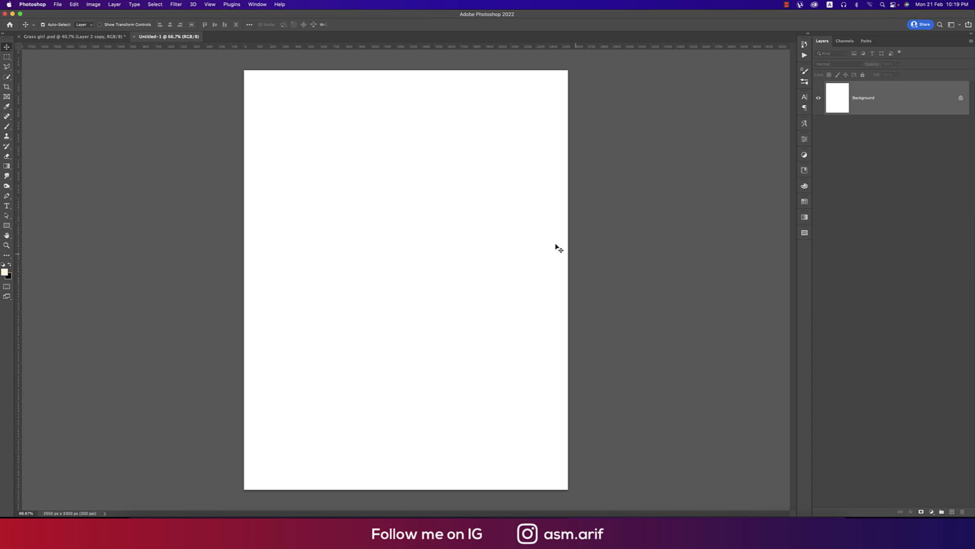
Place the stormy field image embedded, enlarge it to cover the whole canvas and rotate it about -2.1°.
{"action": "left_click", "coordinate": [57, 4]}
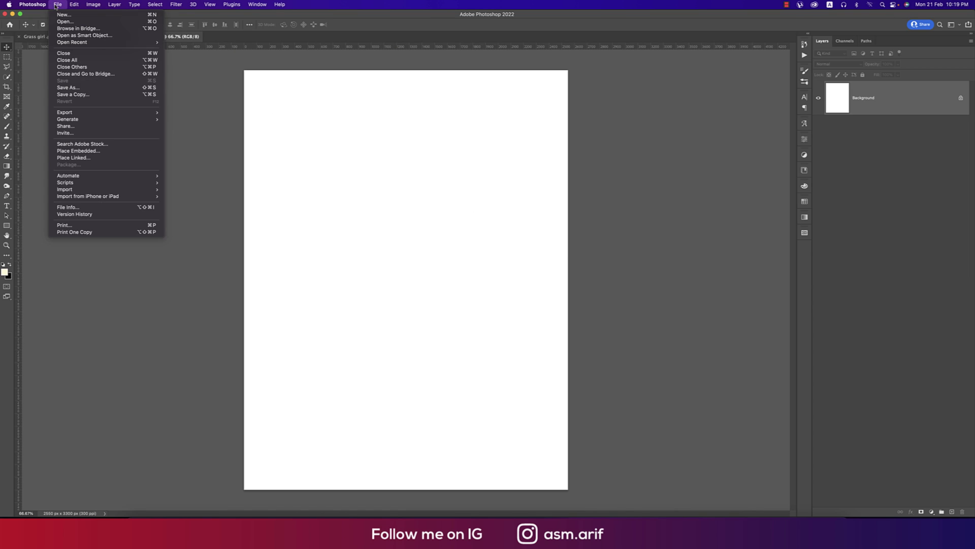
{"action": "left_click", "coordinate": [120, 153]}
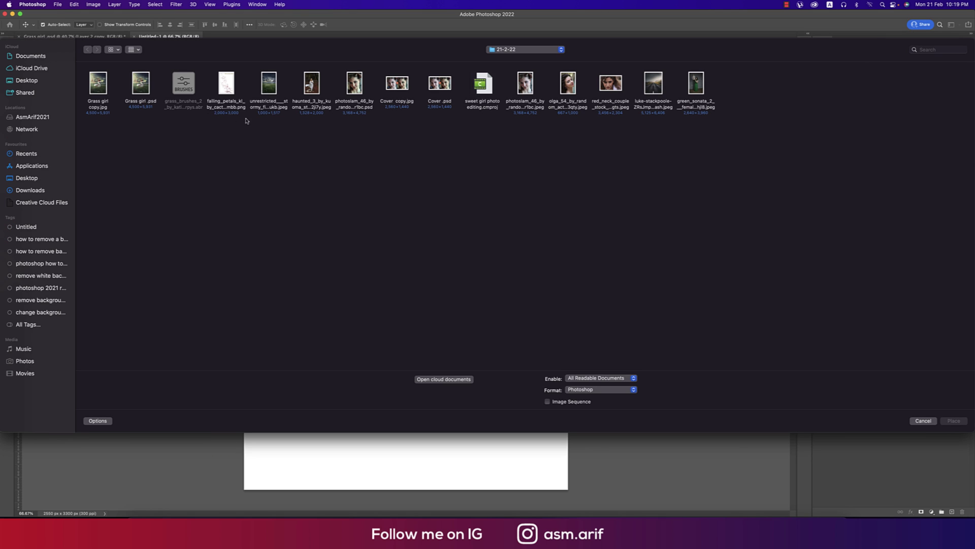
{"action": "double_click", "coordinate": [273, 90]}
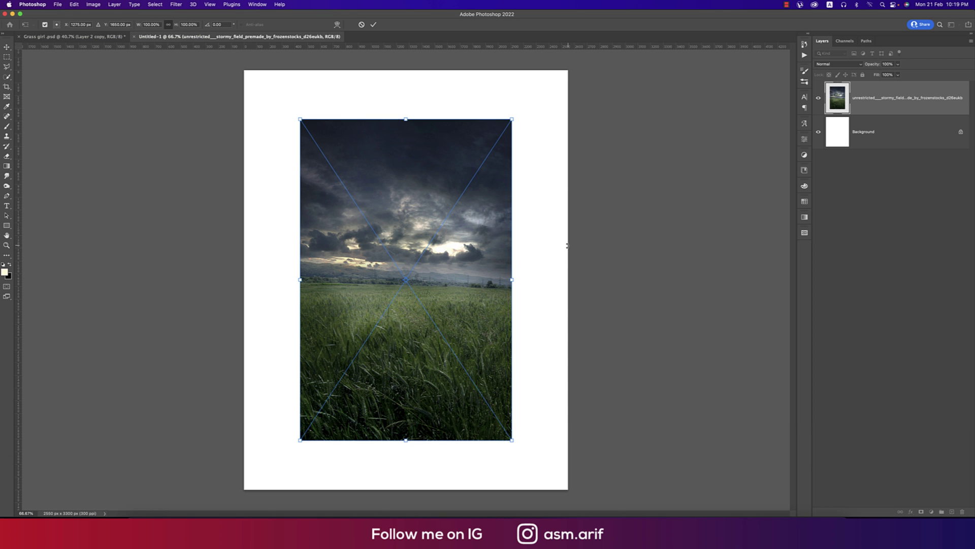
{"action": "left_click_drag", "start_coordinate": [515, 279], "coordinate": [577, 273]}
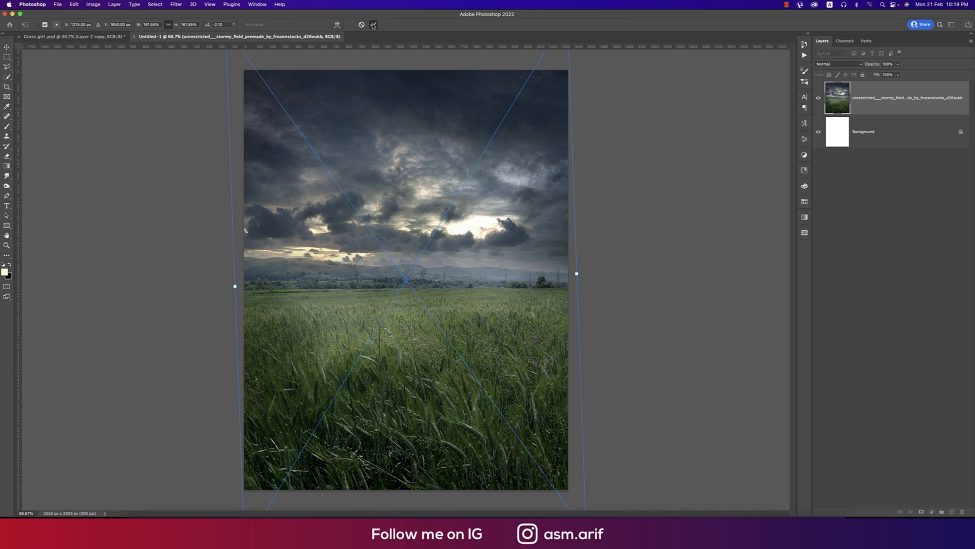
{"action": "key", "text": "Return"}
Rasterize the placed field layer and rename it "grass".
{"action": "right_click", "coordinate": [876, 98]}
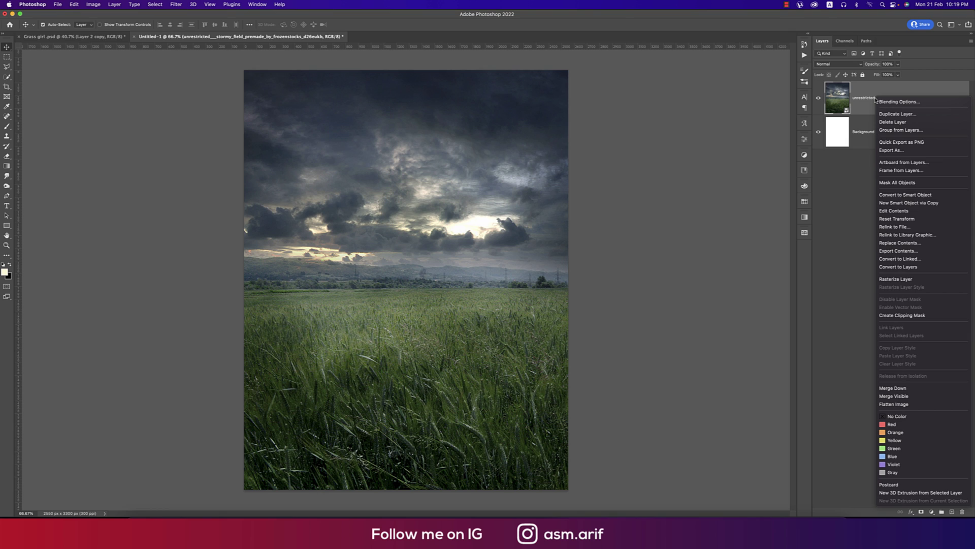
{"action": "left_click", "coordinate": [888, 280]}
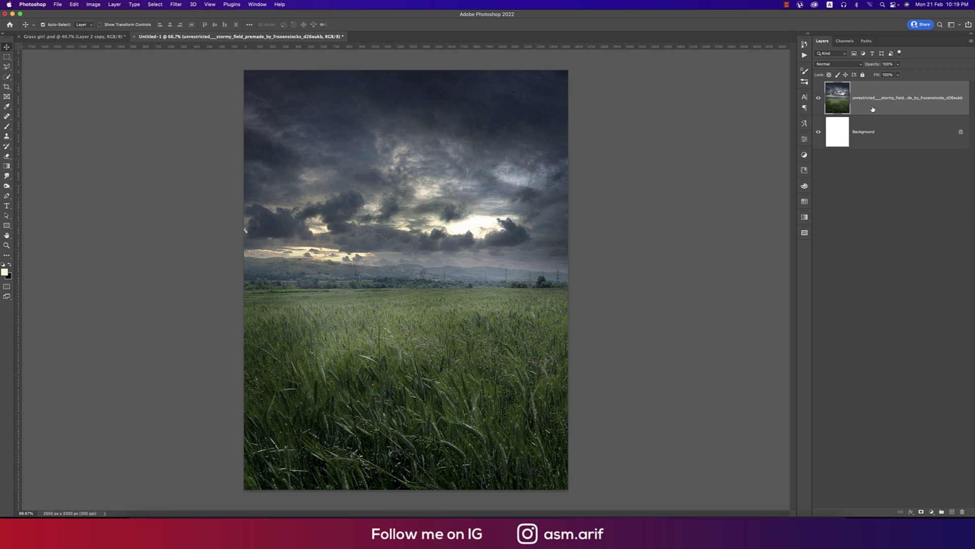
{"action": "double_click", "coordinate": [872, 99]}
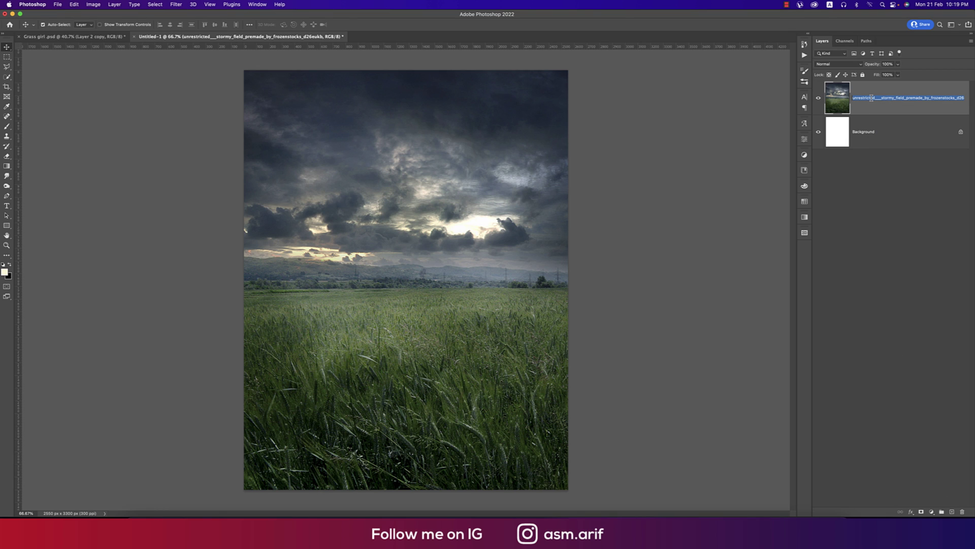
{"action": "type", "text": "grass"}
{"action": "key", "text": "Return"}
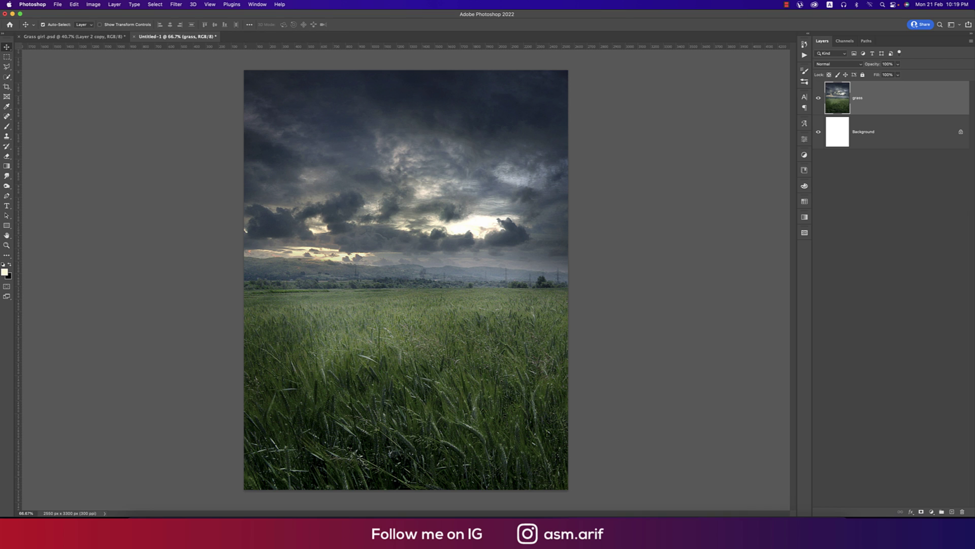
Open the haunted_3_by_kuoma_stock photo of the woman in the white dress as a separate document.
{"action": "left_click", "coordinate": [56, 4]}
{"action": "left_click", "coordinate": [69, 21]}
{"action": "key", "text": "super+o"}
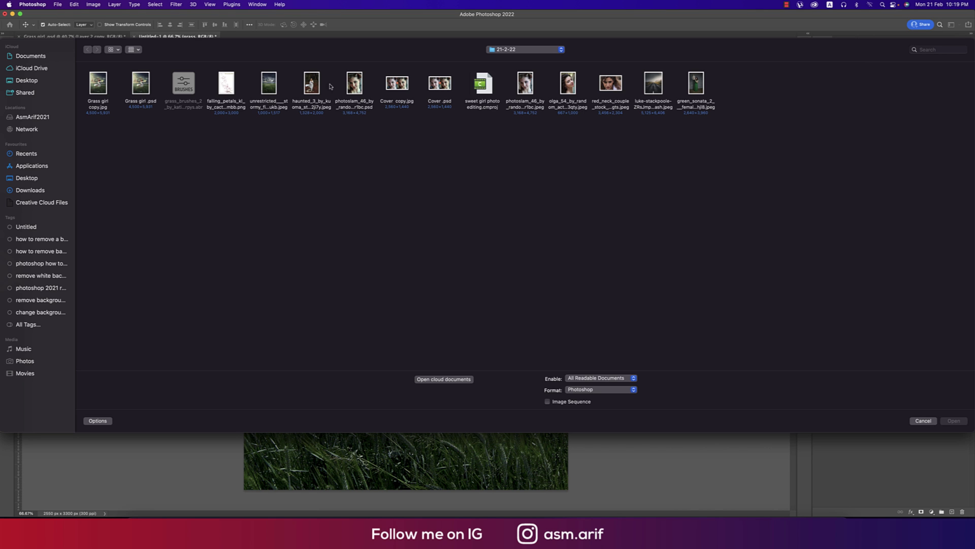
{"action": "double_click", "coordinate": [312, 85]}
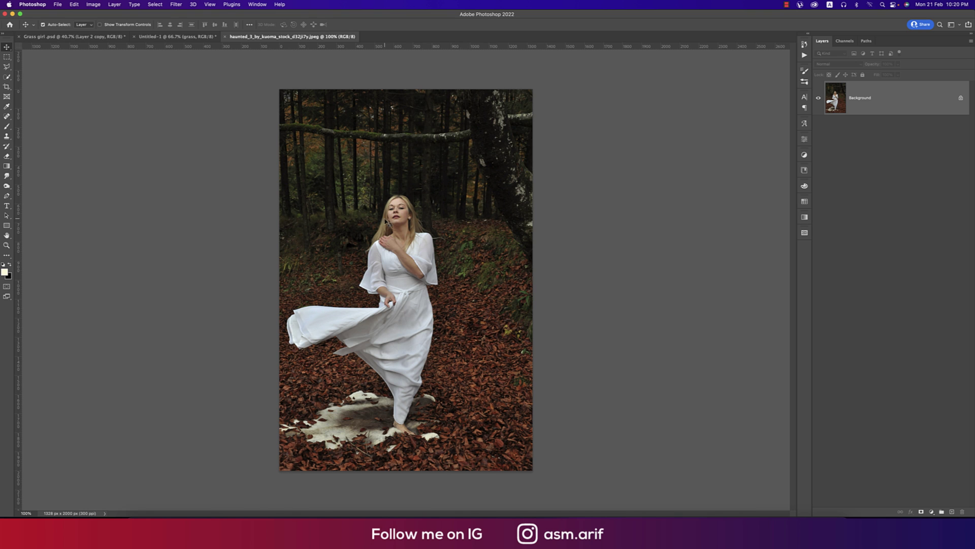
{"action": "scroll", "coordinate": [399, 209], "scroll_direction": "up", "scroll_amount": 10}
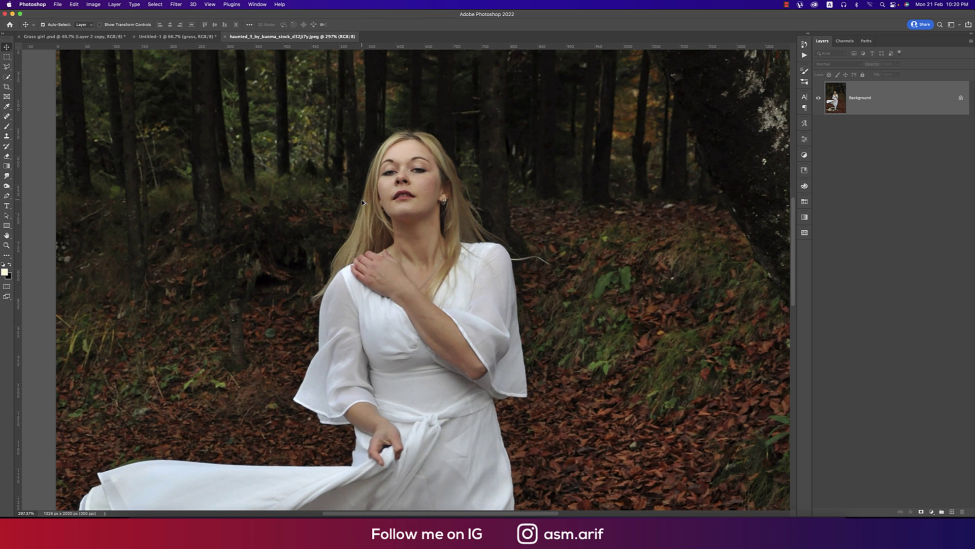
{"action": "left_click_drag", "start_coordinate": [437, 218], "coordinate": [453, 258]}
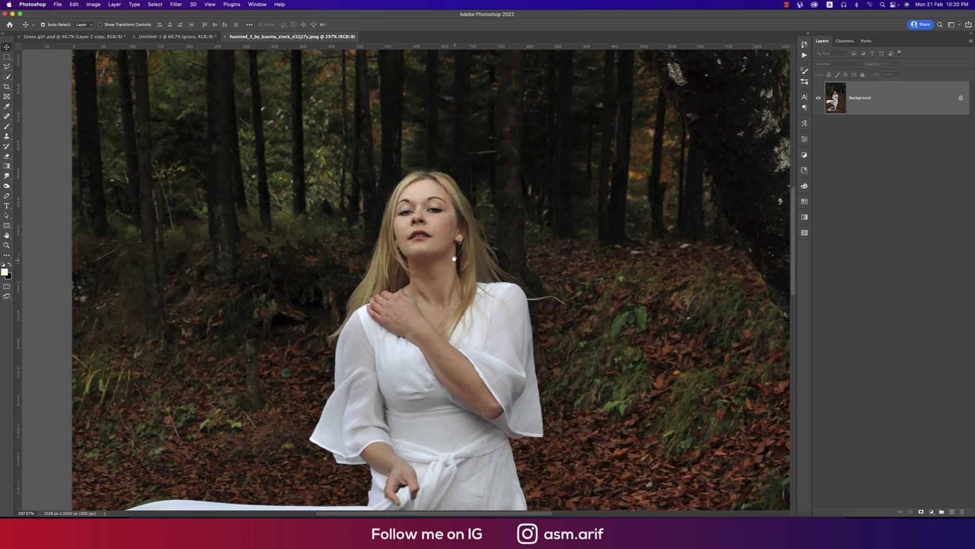
{"action": "scroll", "coordinate": [443, 253], "scroll_direction": "down", "scroll_amount": 1}
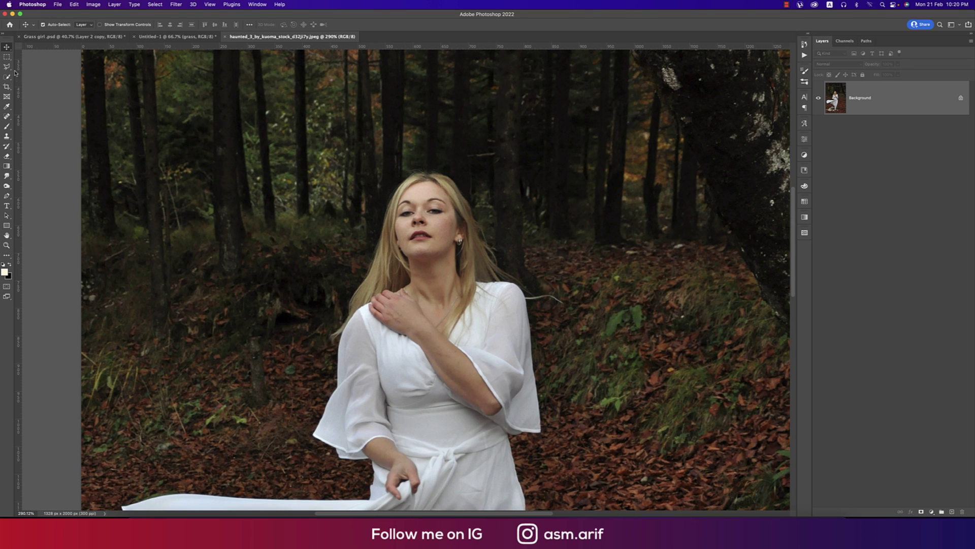
{"action": "left_click", "coordinate": [8, 87]}
{"action": "left_click", "coordinate": [7, 77]}
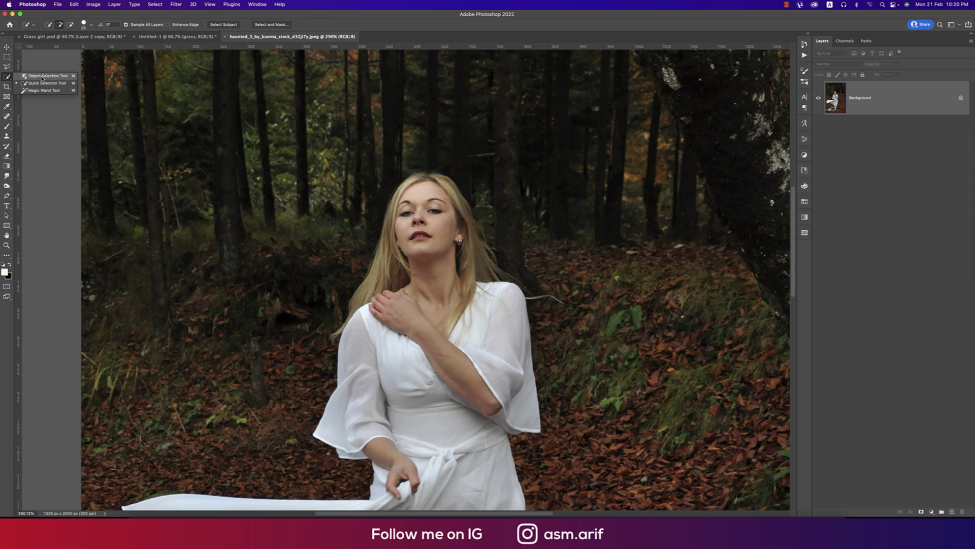
{"action": "left_click", "coordinate": [8, 87]}
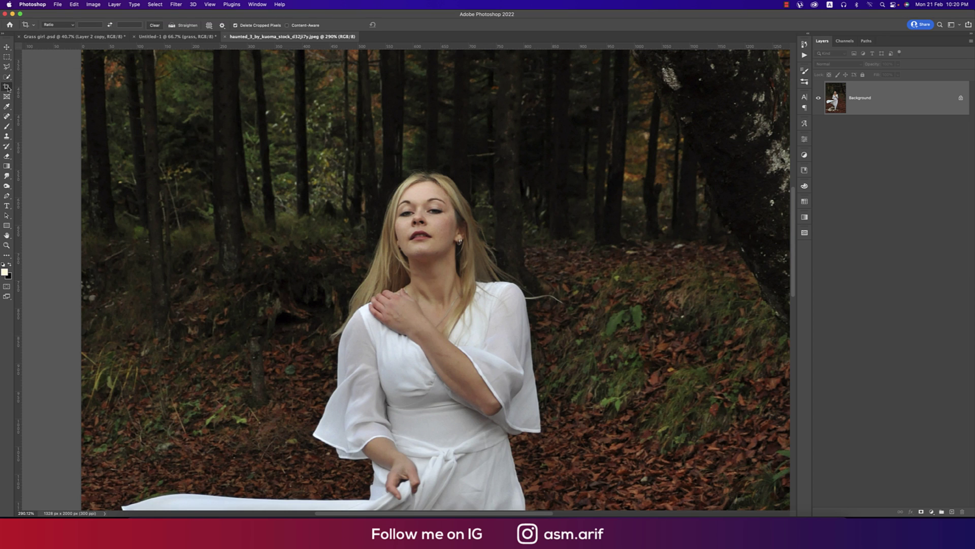
{"action": "left_click", "coordinate": [7, 78]}
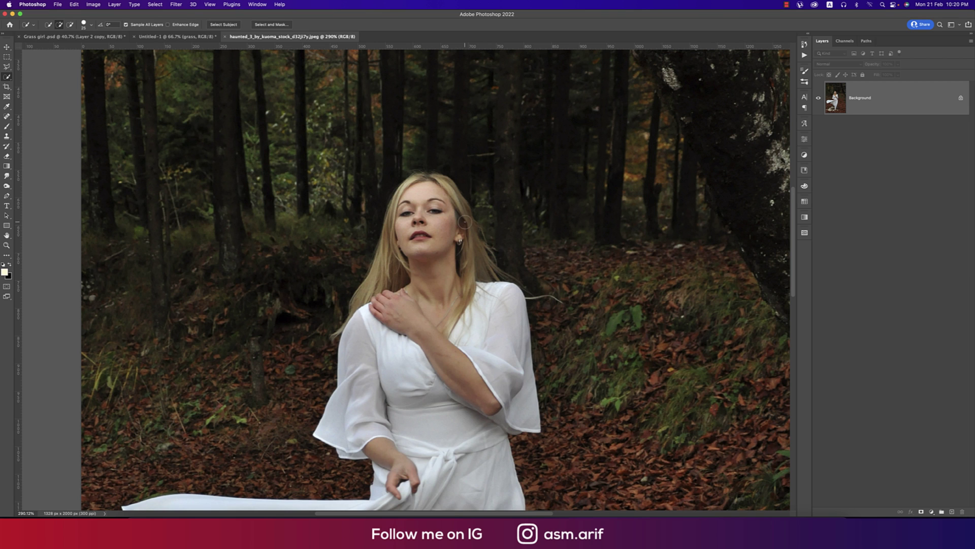
Start a Pen tool path at the top of the woman's head and trace down the upper right side of her hair.
{"action": "key", "text": "p"}
{"action": "scroll", "coordinate": [445, 178], "scroll_direction": "up", "scroll_amount": 3}
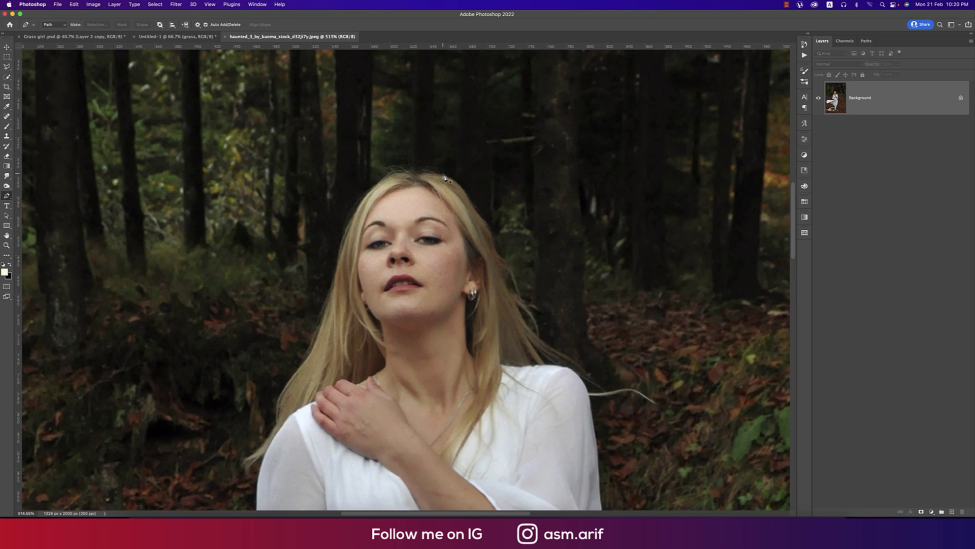
{"action": "left_click", "coordinate": [418, 174]}
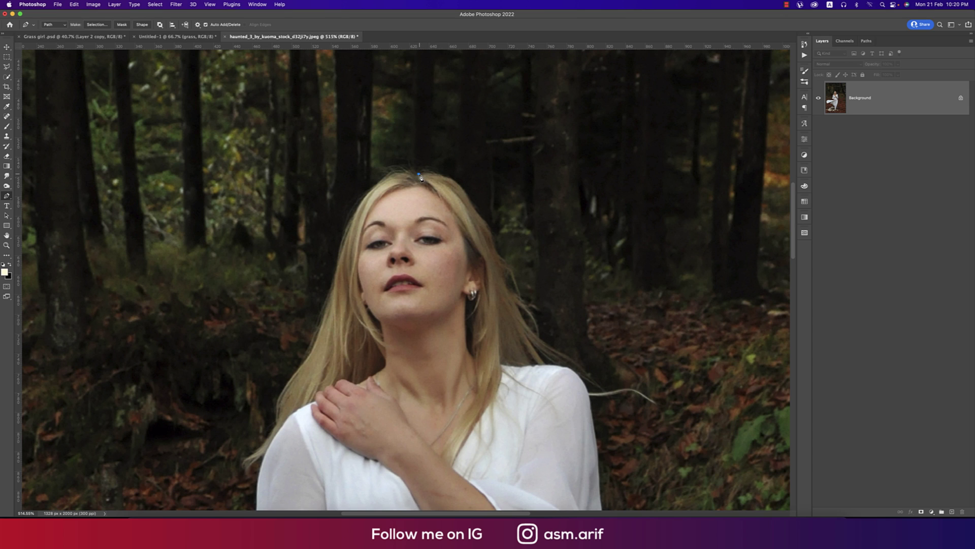
{"action": "left_click_drag", "start_coordinate": [460, 183], "coordinate": [495, 250]}
{"action": "left_click", "coordinate": [467, 195], "text": "alt"}
{"action": "left_click", "coordinate": [500, 259]}
{"action": "left_click", "coordinate": [514, 269]}
{"action": "left_click", "coordinate": [520, 294]}
Continue the path in and out around the loose hair strands on the right side of her neck.
{"action": "scroll", "coordinate": [517, 290], "scroll_direction": "up", "scroll_amount": 5}
{"action": "left_click", "coordinate": [506, 262]}
{"action": "left_click", "coordinate": [490, 242]}
{"action": "left_click", "coordinate": [560, 360]}
{"action": "left_click", "coordinate": [561, 387]}
{"action": "left_click", "coordinate": [518, 319]}
{"action": "left_click_drag", "start_coordinate": [575, 398], "coordinate": [587, 401]}
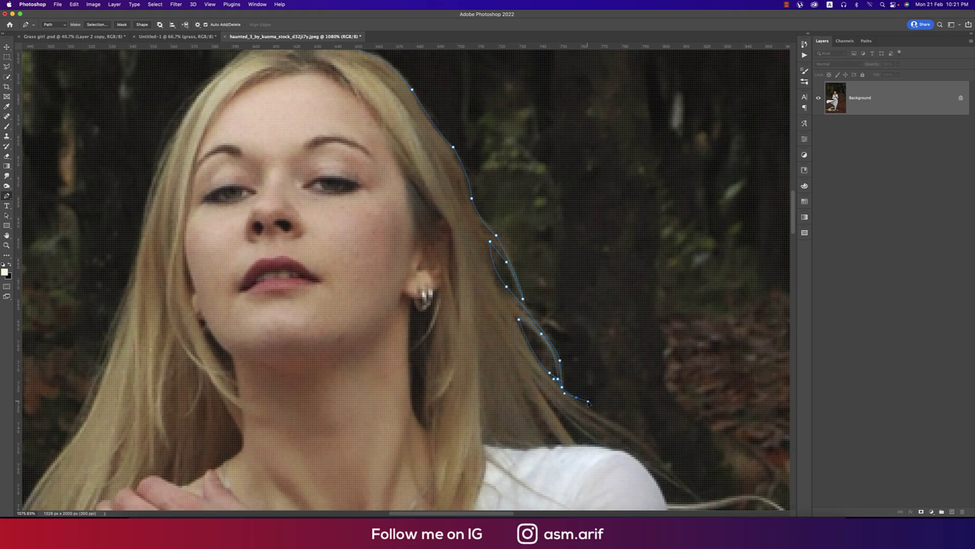
Trace the path around the lowest hair strands and over the right shoulder onto the upper sleeve.
{"action": "scroll", "coordinate": [542, 366], "scroll_direction": "down", "scroll_amount": 3}
{"action": "left_click", "coordinate": [608, 417]}
{"action": "scroll", "coordinate": [585, 407], "scroll_direction": "up", "scroll_amount": 5}
{"action": "left_click", "coordinate": [484, 343]}
{"action": "left_click", "coordinate": [538, 427]}
{"action": "scroll", "coordinate": [560, 447], "scroll_direction": "up", "scroll_amount": 4}
{"action": "scroll", "coordinate": [562, 448], "scroll_direction": "down", "scroll_amount": 7}
{"action": "left_click_drag", "start_coordinate": [530, 407], "coordinate": [531, 420]}
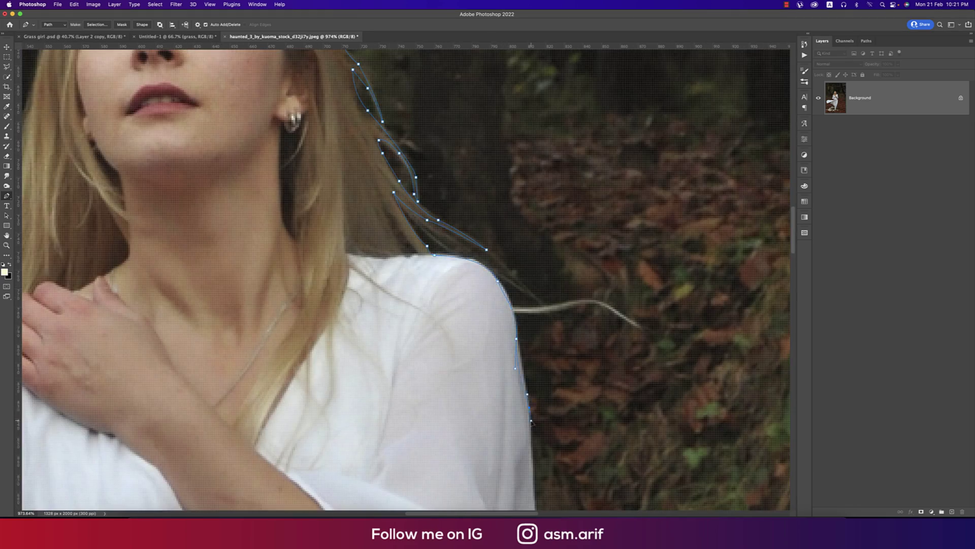
Extend the path around the right sleeve's cuff and down the right side of the dress.
{"action": "scroll", "coordinate": [531, 420], "scroll_direction": "down", "scroll_amount": 4}
{"action": "left_click", "coordinate": [520, 322]}
{"action": "left_click", "coordinate": [466, 322]}
{"action": "scroll", "coordinate": [416, 325], "scroll_direction": "down", "scroll_amount": 4}
{"action": "left_click", "coordinate": [370, 198]}
{"action": "scroll", "coordinate": [371, 198], "scroll_direction": "down", "scroll_amount": 5}
{"action": "left_click", "coordinate": [487, 447]}
{"action": "scroll", "coordinate": [582, 468], "scroll_direction": "up", "scroll_amount": 3}
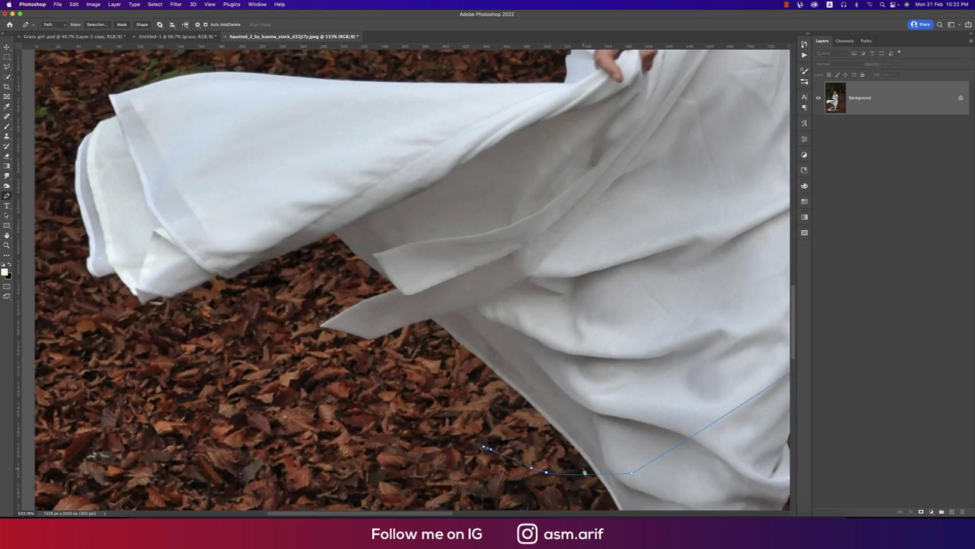
{"action": "key", "text": "super+z"}
{"action": "key", "text": "super+z"}
{"action": "key", "text": "super+z"}
{"action": "key", "text": "super+z"}
Trace the path up the left edge of the lower skirt, around the sash end and along the flowing skirt's underside.
{"action": "left_click", "coordinate": [594, 472]}
{"action": "left_click", "coordinate": [432, 317]}
{"action": "left_click", "coordinate": [321, 326]}
{"action": "left_click", "coordinate": [377, 270]}
{"action": "left_click", "coordinate": [229, 277]}
{"action": "left_click", "coordinate": [143, 302]}
{"action": "left_click_drag", "start_coordinate": [145, 315], "coordinate": [290, 339]}
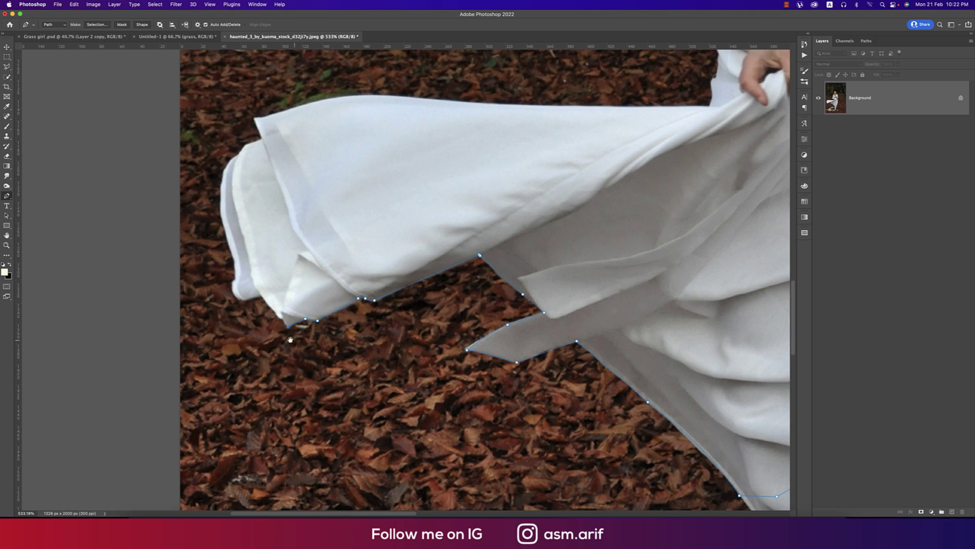
Trace the path around the flowing skirt's left end and along its upper edge to the waist.
{"action": "left_click", "coordinate": [281, 319]}
{"action": "left_click", "coordinate": [243, 298]}
{"action": "left_click_drag", "start_coordinate": [237, 254], "coordinate": [331, 354]}
{"action": "left_click", "coordinate": [332, 253]}
{"action": "left_click_drag", "start_coordinate": [365, 215], "coordinate": [209, 256]}
{"action": "left_click_drag", "start_coordinate": [328, 237], "coordinate": [361, 238]}
{"action": "left_click_drag", "start_coordinate": [647, 247], "coordinate": [699, 237]}
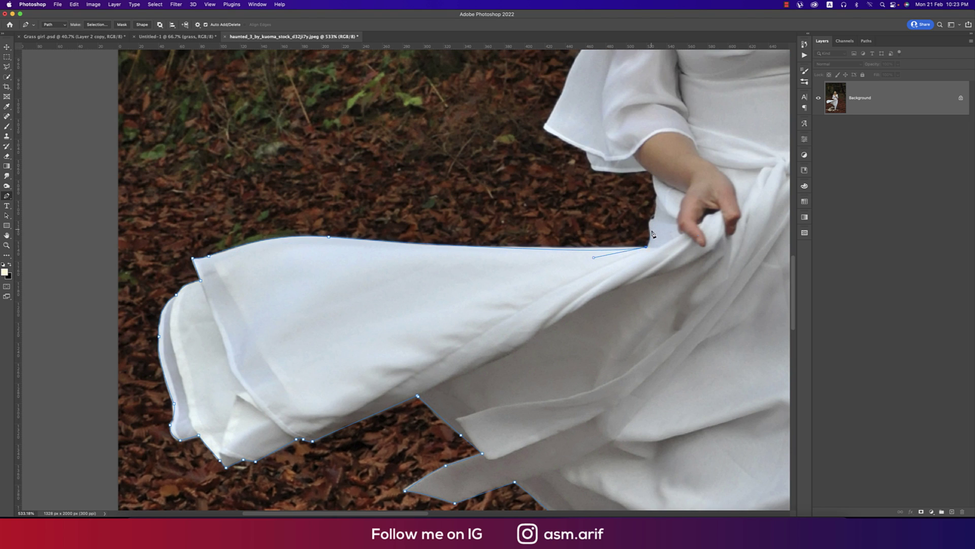
Continue the path up the waist and around the left sleeve to the shoulder.
{"action": "left_click", "coordinate": [651, 219]}
{"action": "left_click", "coordinate": [654, 174]}
{"action": "left_click", "coordinate": [596, 170]}
{"action": "left_click_drag", "start_coordinate": [572, 160], "coordinate": [638, 277]}
{"action": "left_click", "coordinate": [608, 251]}
{"action": "left_click_drag", "start_coordinate": [609, 239], "coordinate": [563, 322]}
{"action": "left_click", "coordinate": [606, 241]}
{"action": "left_click_drag", "start_coordinate": [587, 271], "coordinate": [597, 248]}
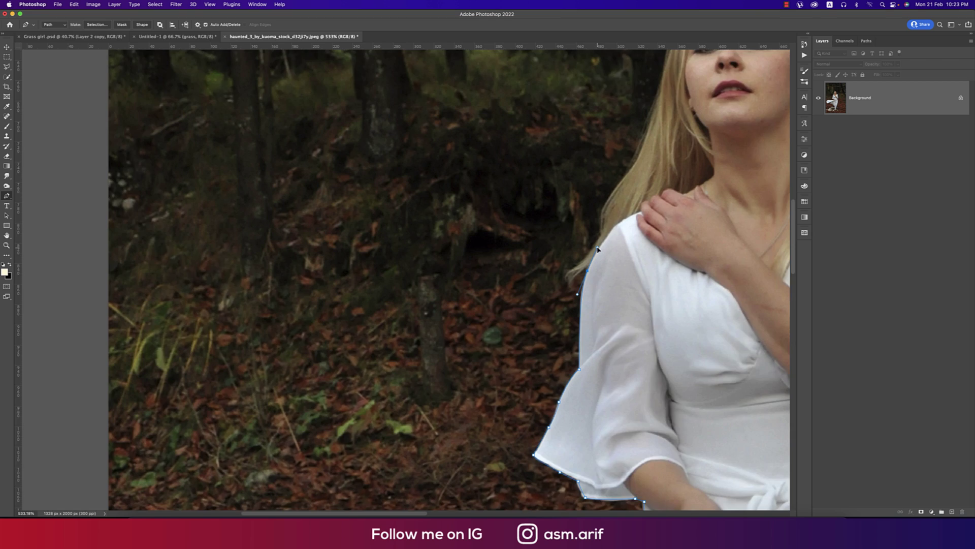
Trace the left side of the hair and close the path at the top of the head.
{"action": "scroll", "coordinate": [598, 250], "scroll_direction": "up", "scroll_amount": 2}
{"action": "left_click", "coordinate": [608, 209]}
{"action": "left_click_drag", "start_coordinate": [655, 76], "coordinate": [583, 345]}
{"action": "scroll", "coordinate": [569, 330], "scroll_direction": "up", "scroll_amount": 3}
{"action": "left_click_drag", "start_coordinate": [556, 400], "coordinate": [576, 333]}
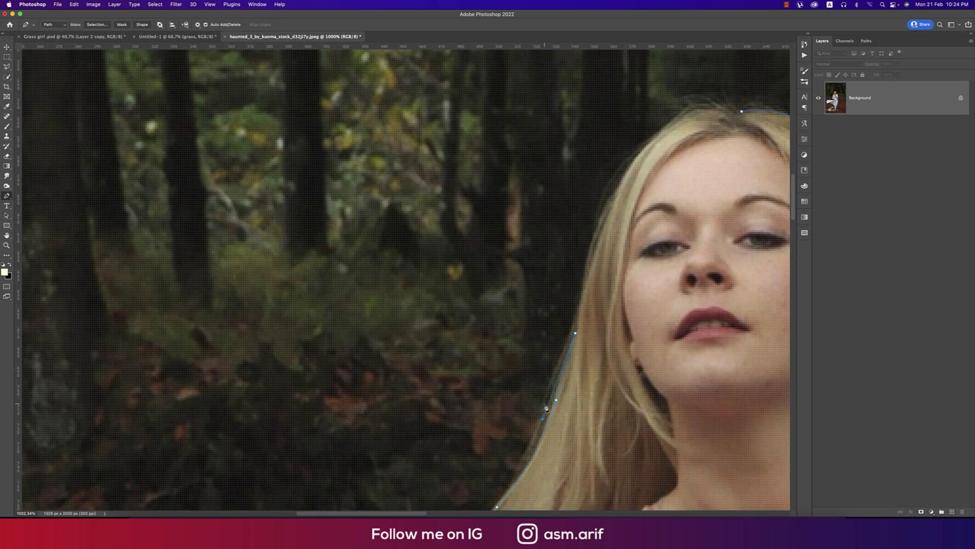
{"action": "scroll", "coordinate": [546, 407], "scroll_direction": "down", "scroll_amount": 8}
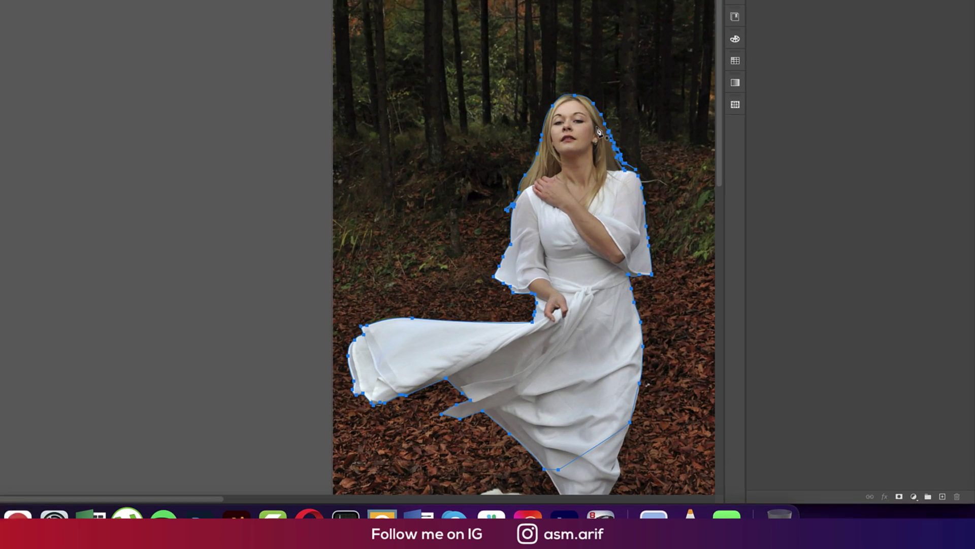
Convert the closed path around the woman into a selection and open it in Select and Mask.
{"action": "right_click", "coordinate": [599, 130]}
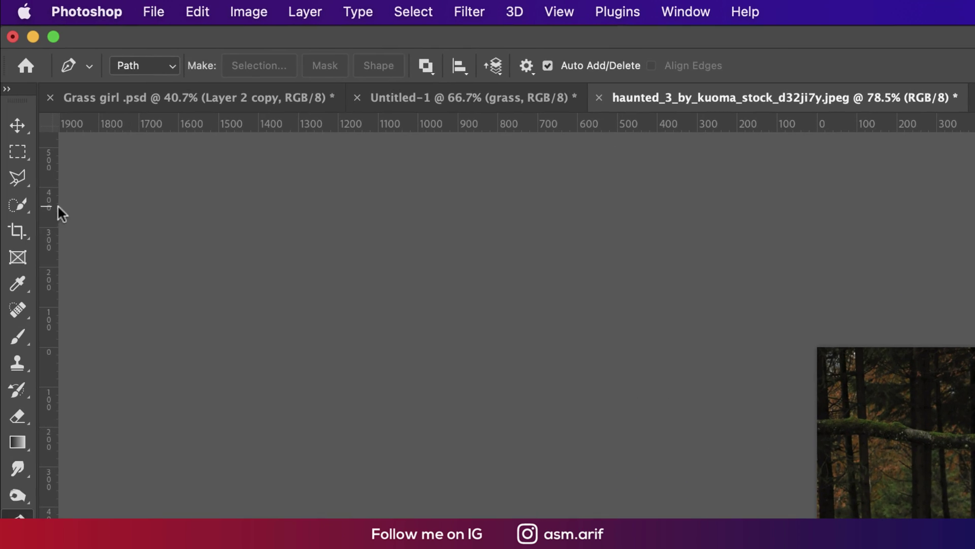
{"action": "key", "text": "w"}
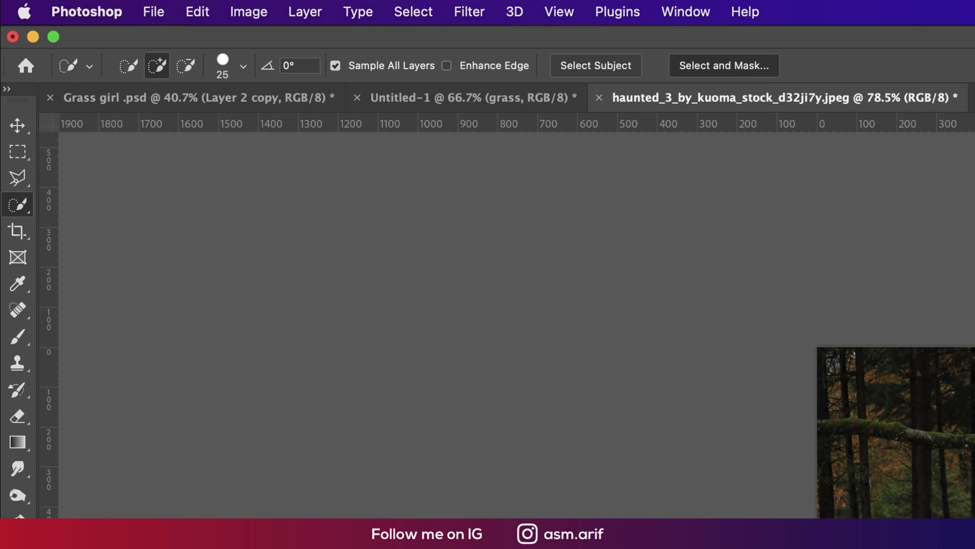
{"action": "key", "text": "super+alt+r"}
{"action": "scroll", "coordinate": [937, 432], "scroll_direction": "up", "scroll_amount": 5}
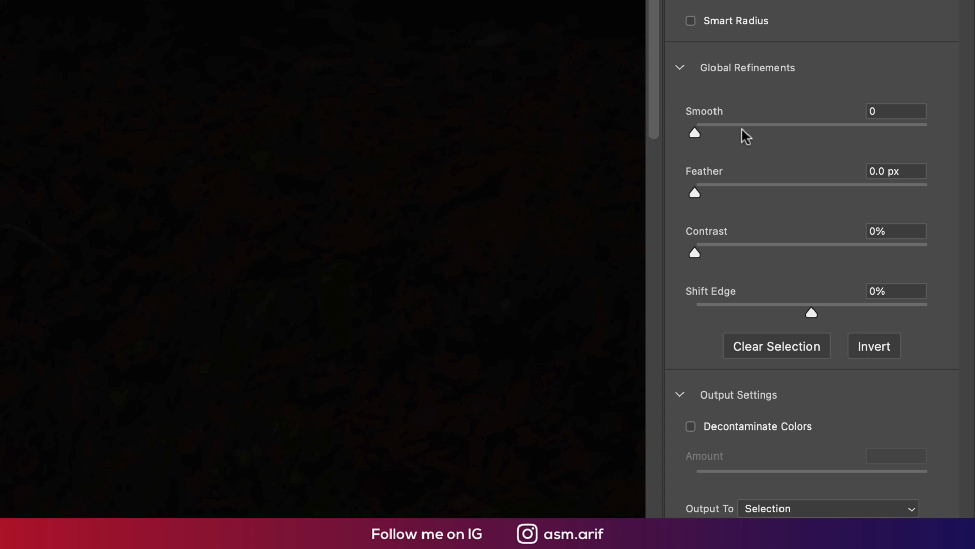
Refine the selection edge with Smooth at 20 and Shift Edge at +23%.
{"action": "left_click", "coordinate": [742, 130]}
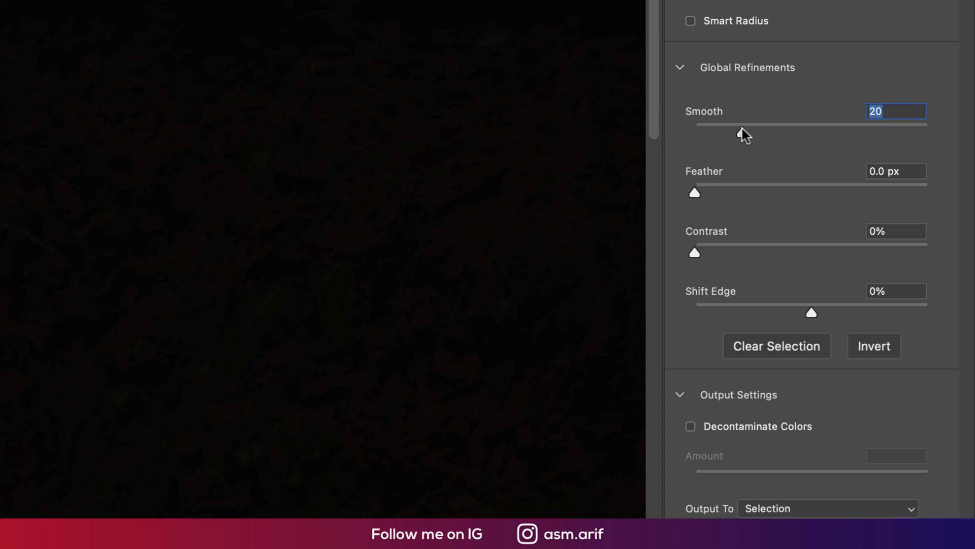
{"action": "left_click", "coordinate": [781, 305]}
{"action": "left_click_drag", "start_coordinate": [818, 307], "coordinate": [838, 309]}
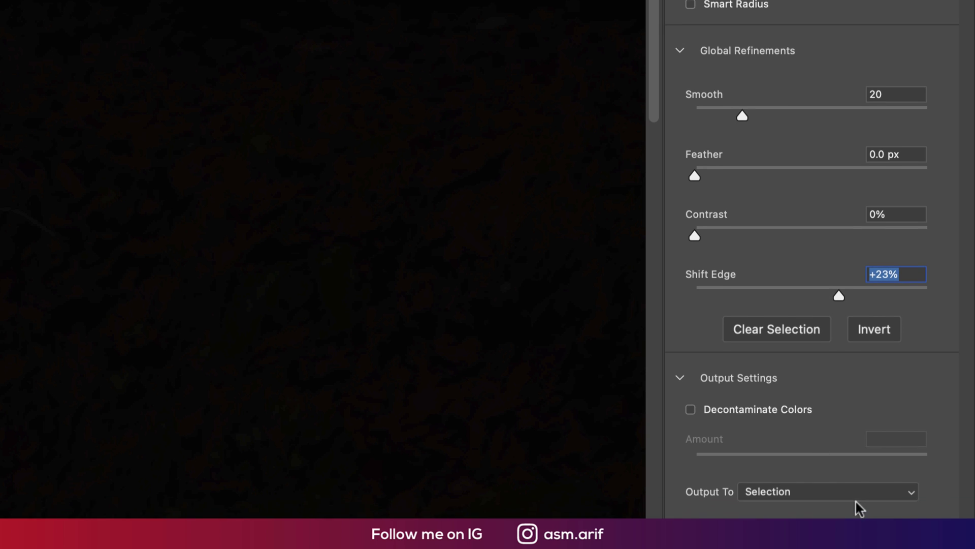
Output the refined selection of the woman as a new layer with a layer mask.
{"action": "left_click", "coordinate": [858, 508]}
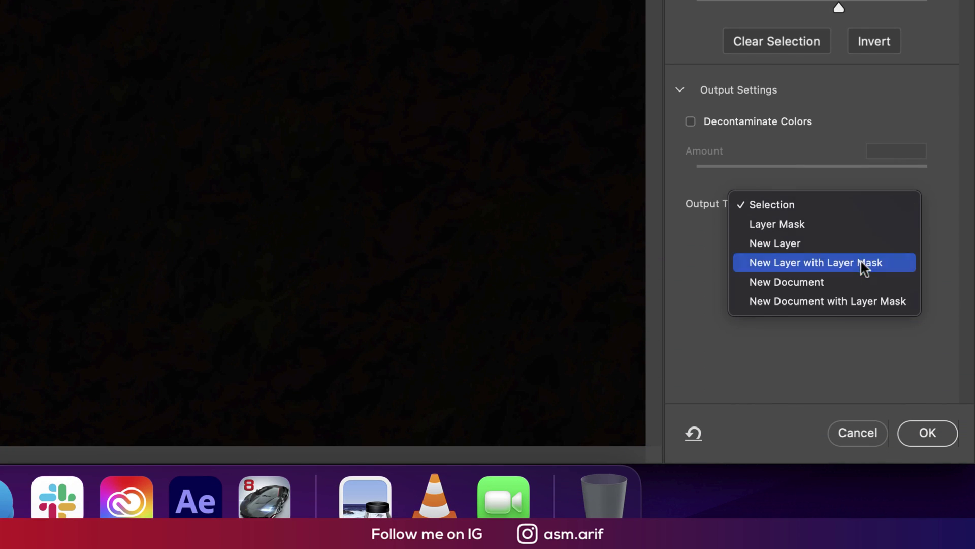
{"action": "left_click", "coordinate": [864, 266]}
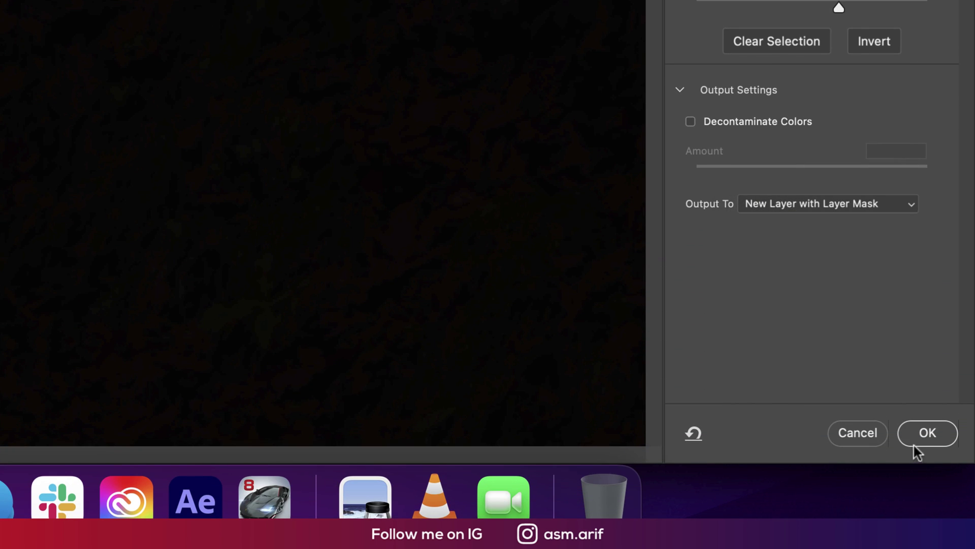
{"action": "left_click", "coordinate": [925, 433]}
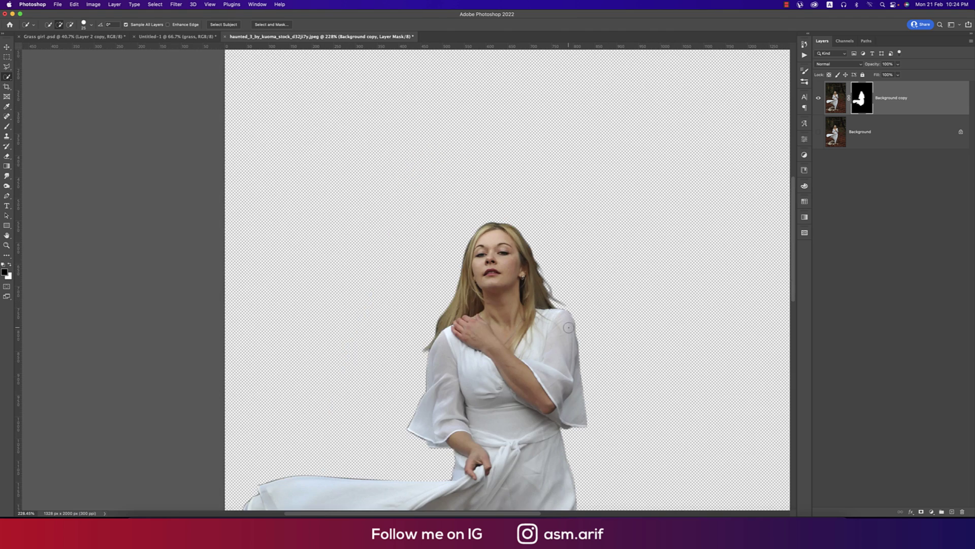
Save the masked cutout of the woman as a PSD file.
{"action": "scroll", "coordinate": [568, 327], "scroll_direction": "down", "scroll_amount": 5}
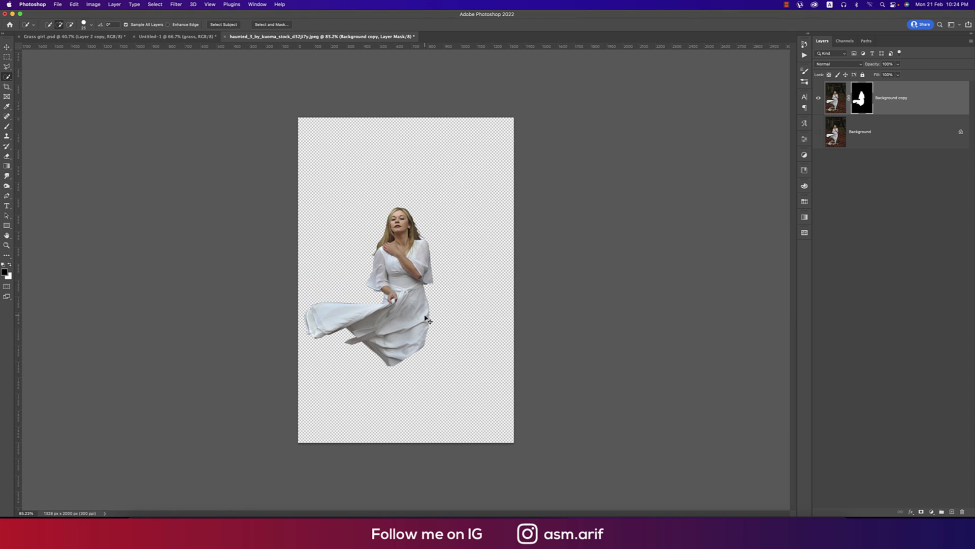
{"action": "key", "text": "super+shift+s"}
{"action": "key", "text": "Return"}
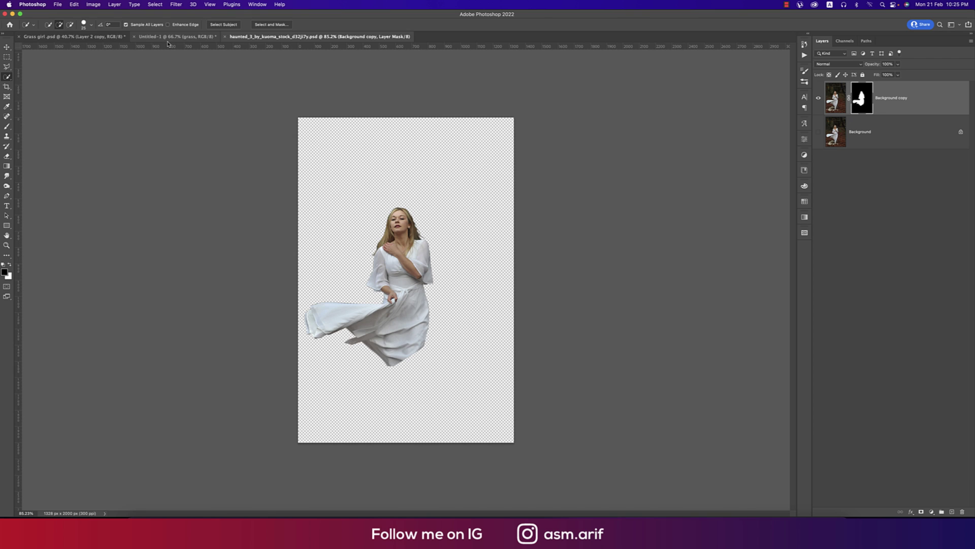
Place the saved PSD cutout of the woman into the Untitled-1 grass field document.
{"action": "left_click", "coordinate": [178, 37]}
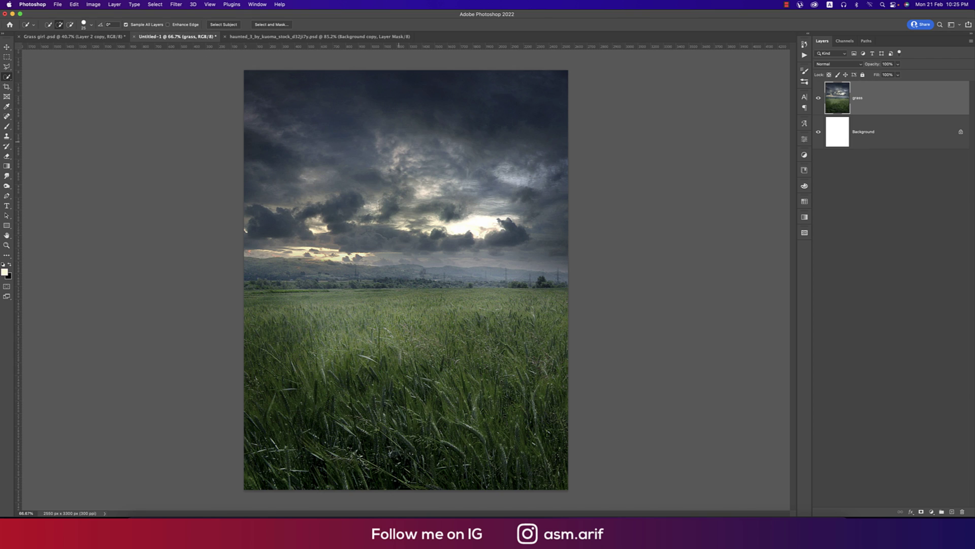
{"action": "left_click", "coordinate": [57, 5]}
{"action": "left_click", "coordinate": [85, 151]}
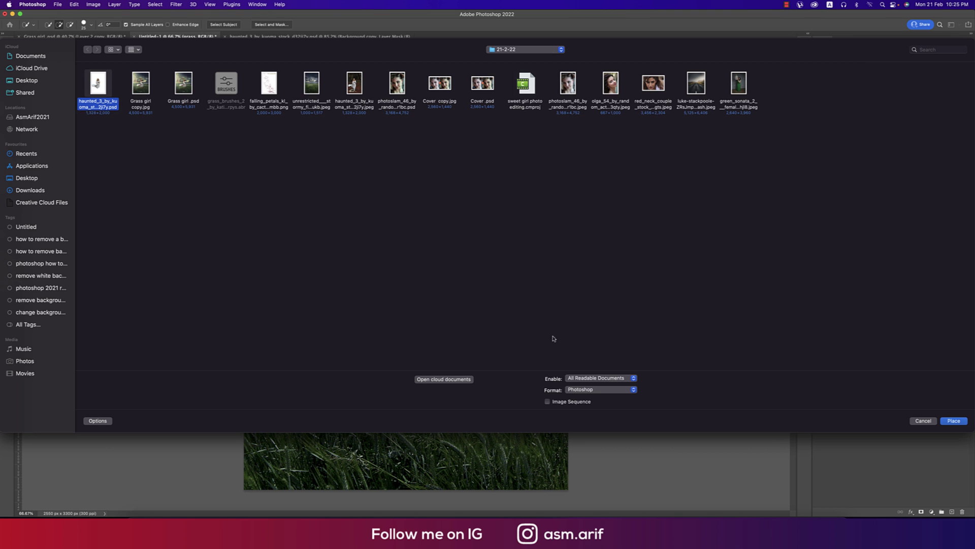
{"action": "left_click", "coordinate": [952, 420]}
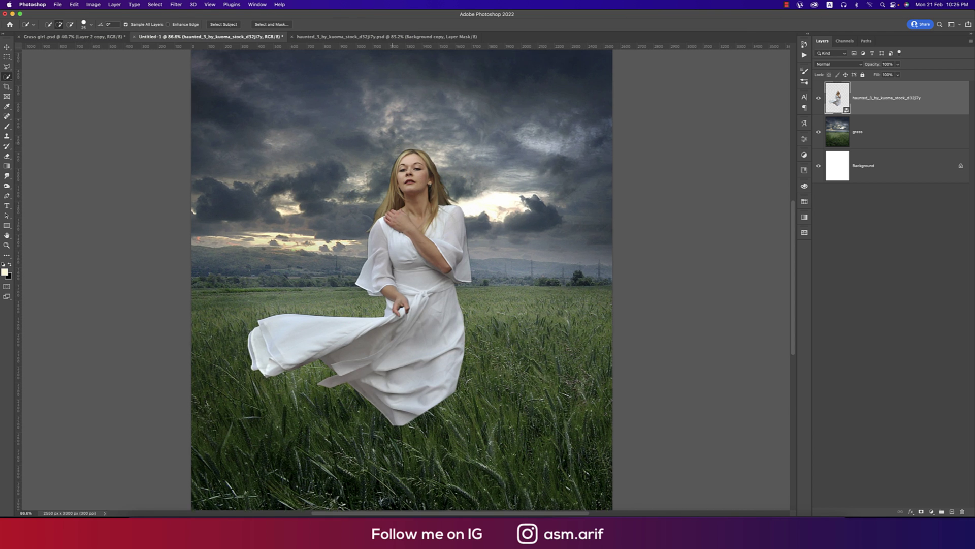
Open the contents of the placed woman smart object and load its layer mask as a selection.
{"action": "scroll", "coordinate": [406, 171], "scroll_direction": "up", "scroll_amount": 5}
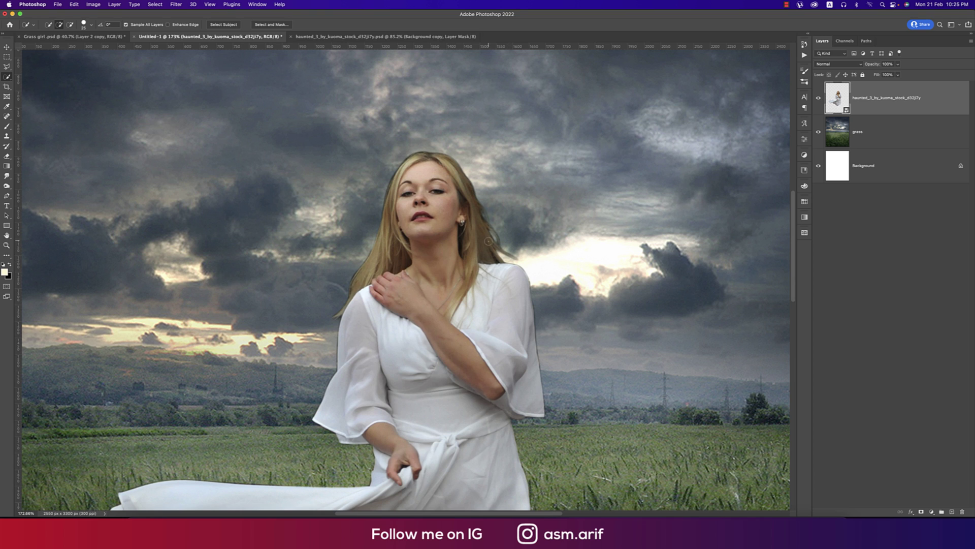
{"action": "double_click", "coordinate": [845, 112]}
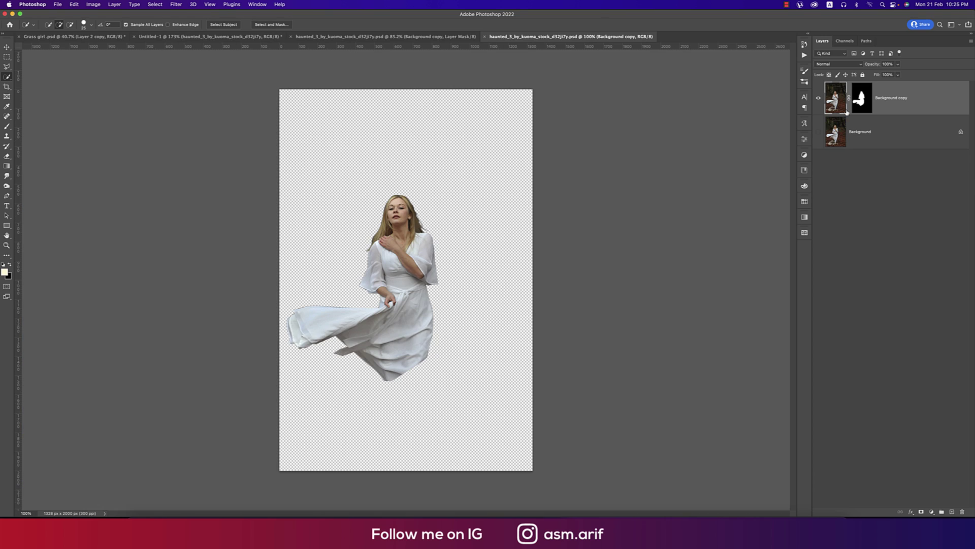
{"action": "left_click", "coordinate": [860, 100]}
{"action": "left_click", "coordinate": [860, 101], "text": "ctrl"}
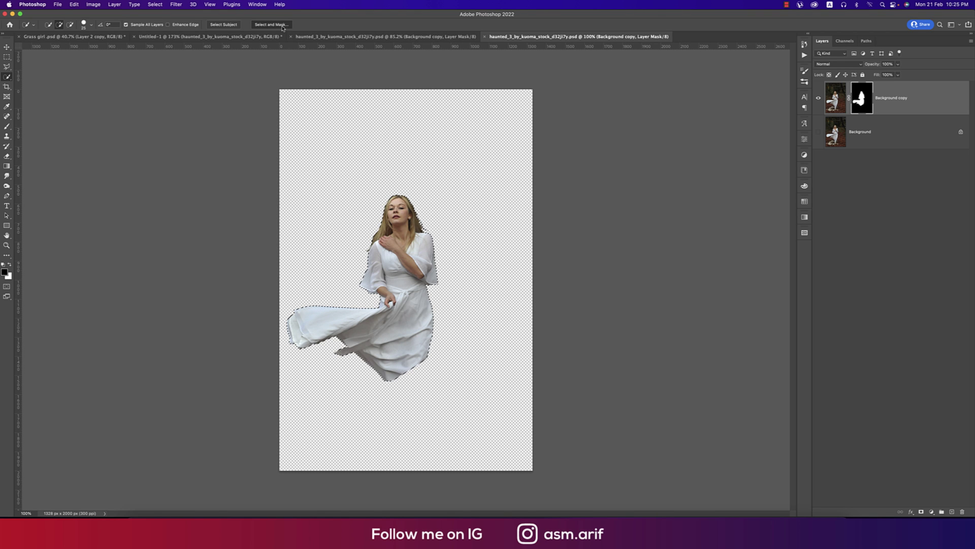
Refine the hair edge in Select and Mask, set Shift Edge to -15%, and output to a new layer with layer mask.
{"action": "scroll", "coordinate": [444, 223], "scroll_direction": "up", "scroll_amount": 5}
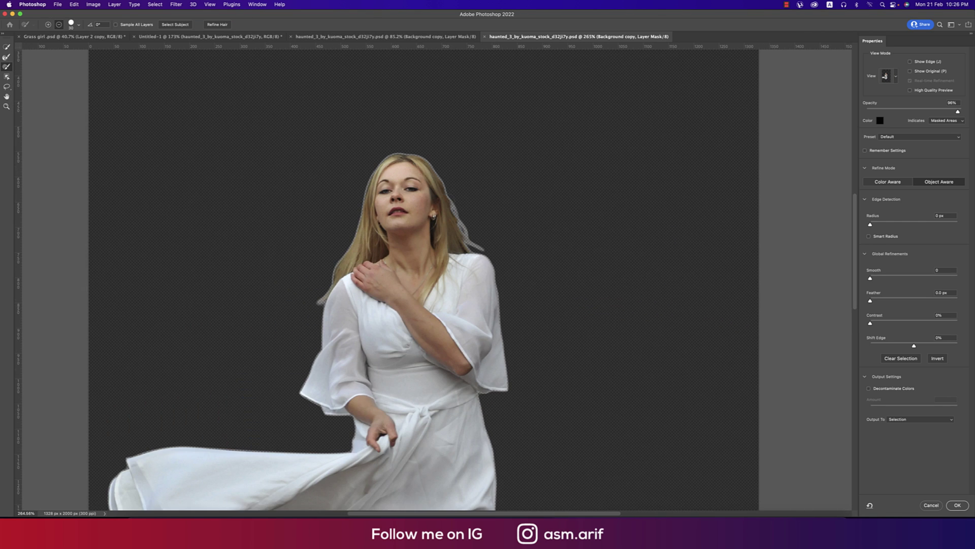
{"action": "left_click", "coordinate": [217, 26]}
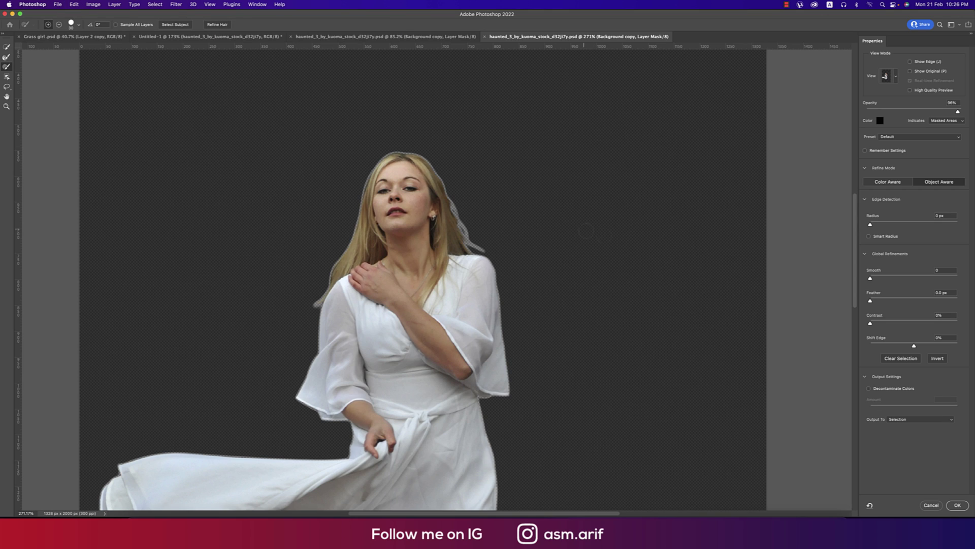
{"action": "left_click_drag", "start_coordinate": [915, 347], "coordinate": [909, 347]}
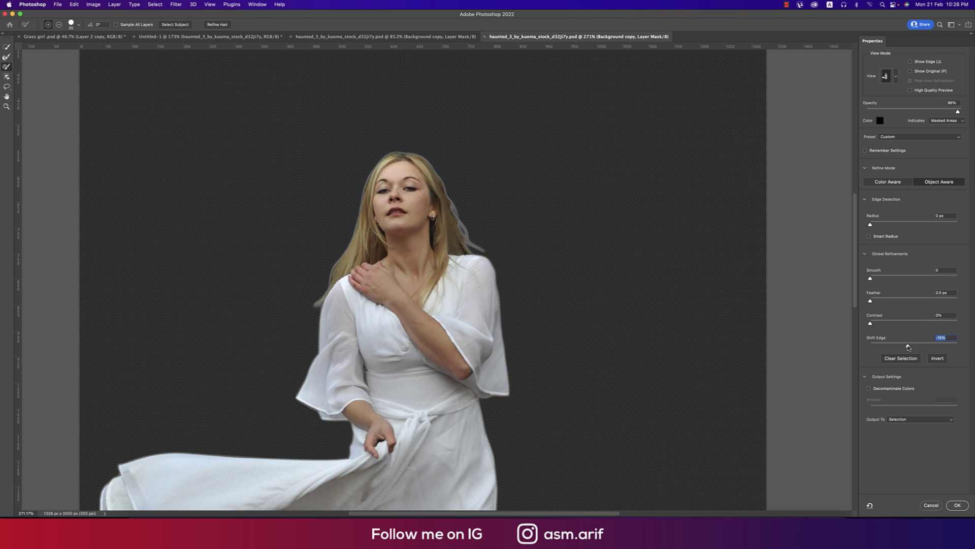
{"action": "left_click", "coordinate": [919, 419]}
{"action": "left_click", "coordinate": [909, 442]}
{"action": "left_click", "coordinate": [958, 505]}
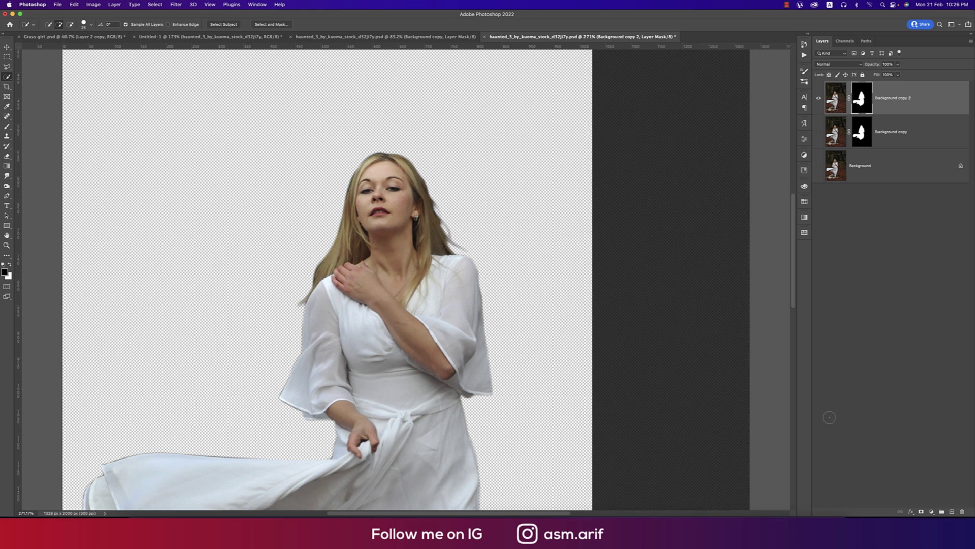
Save the edited smart object contents and return to the grass field composition with the woman's layer selected.
{"action": "key", "text": "super+s"}
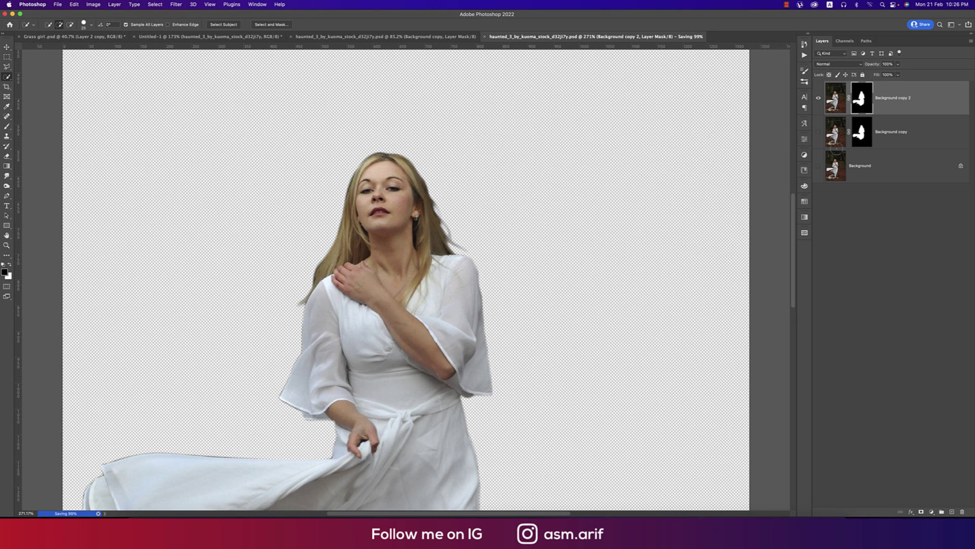
{"action": "left_click", "coordinate": [255, 36]}
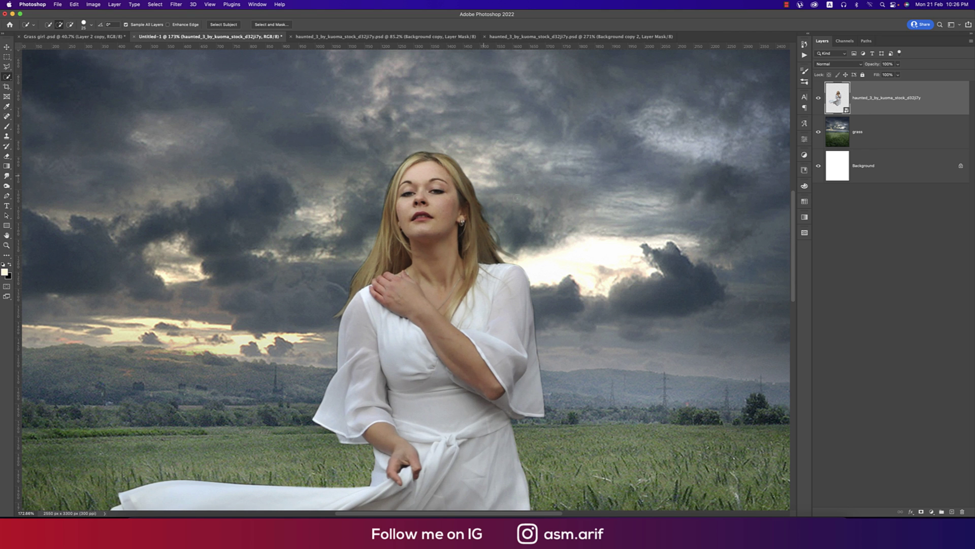
{"action": "scroll", "coordinate": [501, 203], "scroll_direction": "down", "scroll_amount": 5}
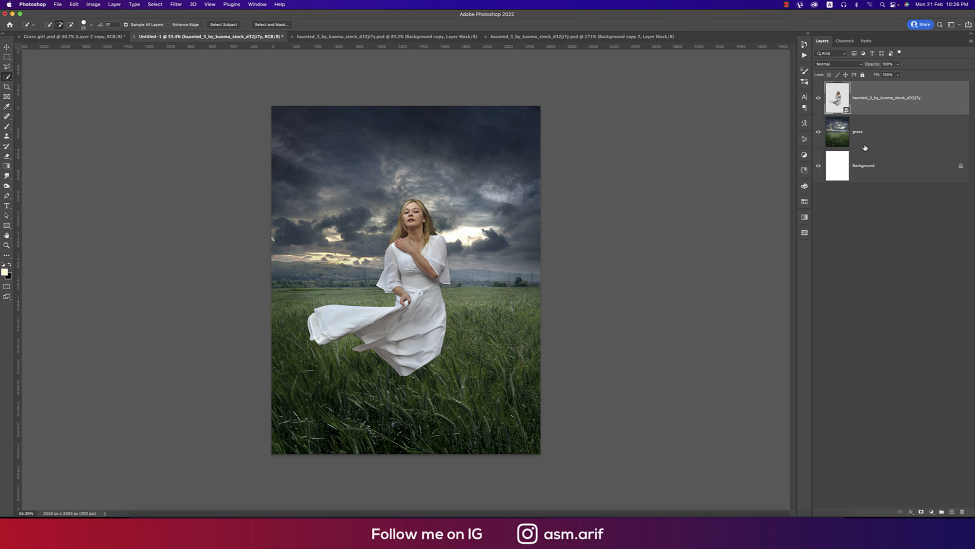
{"action": "left_click", "coordinate": [862, 135]}
{"action": "left_click", "coordinate": [873, 100]}
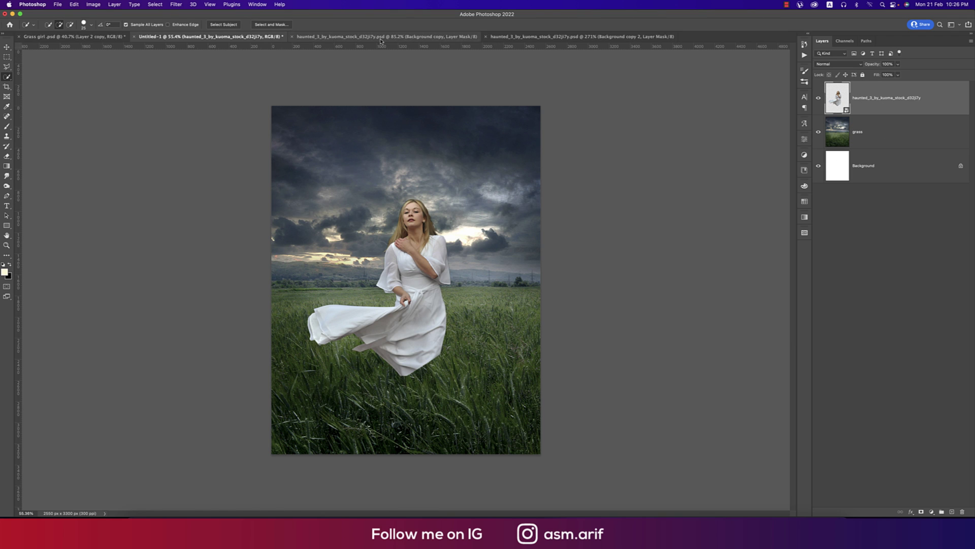
Close both open cutout documents, and reopen the woman smart object briefly to check its contents.
{"action": "left_click", "coordinate": [293, 37]}
{"action": "left_click", "coordinate": [292, 36]}
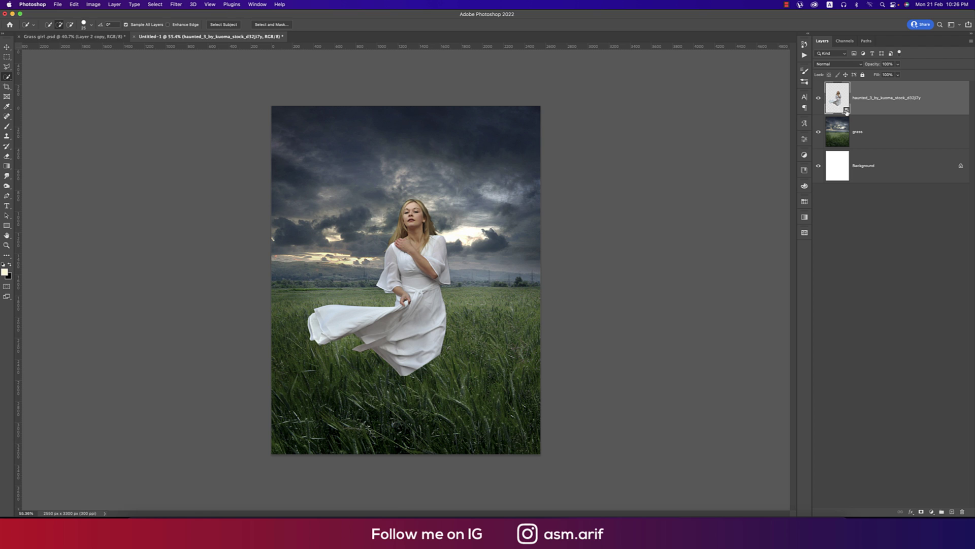
{"action": "double_click", "coordinate": [837, 98]}
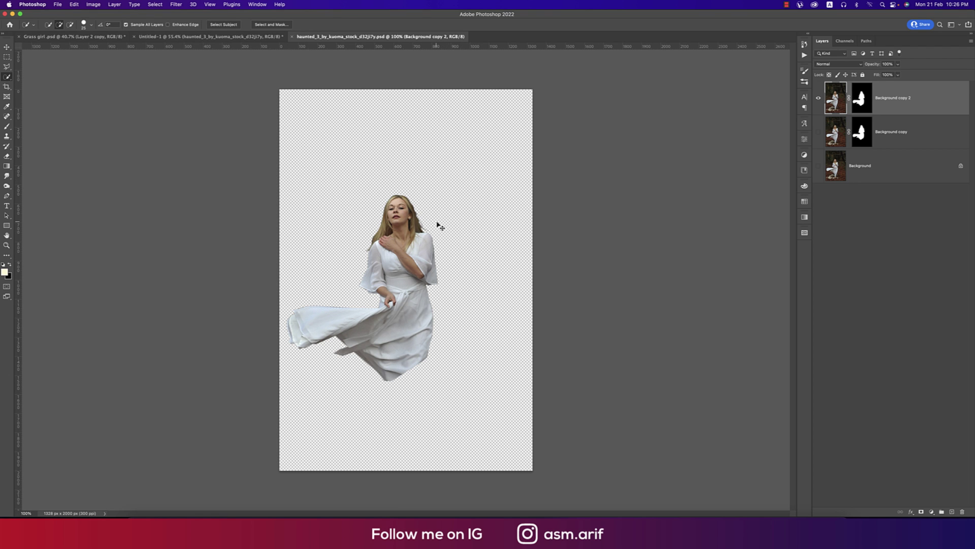
{"action": "left_click", "coordinate": [292, 37]}
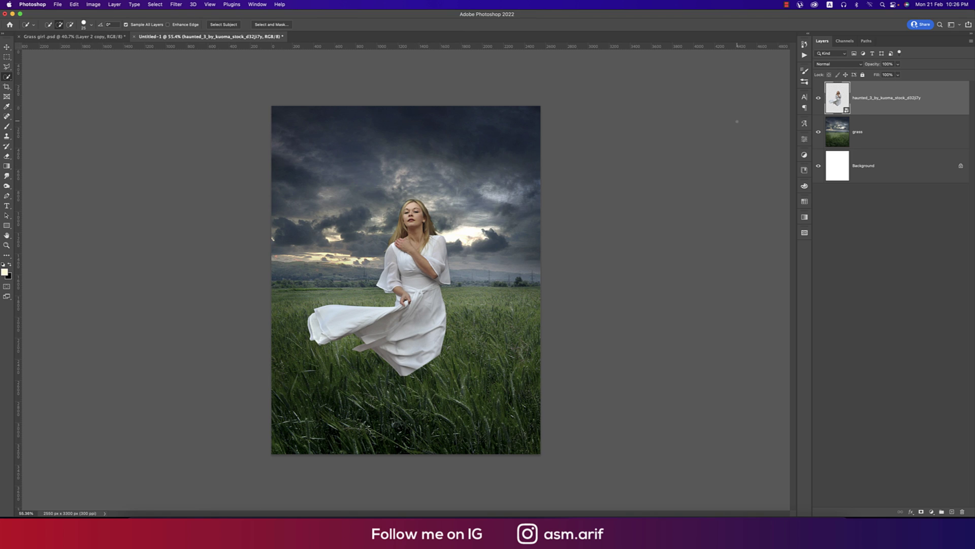
Apply a 52 px Tilt-Shift blur to the grass layer, with the sharp zone moved down over the foreground grass.
{"action": "left_click", "coordinate": [8, 47]}
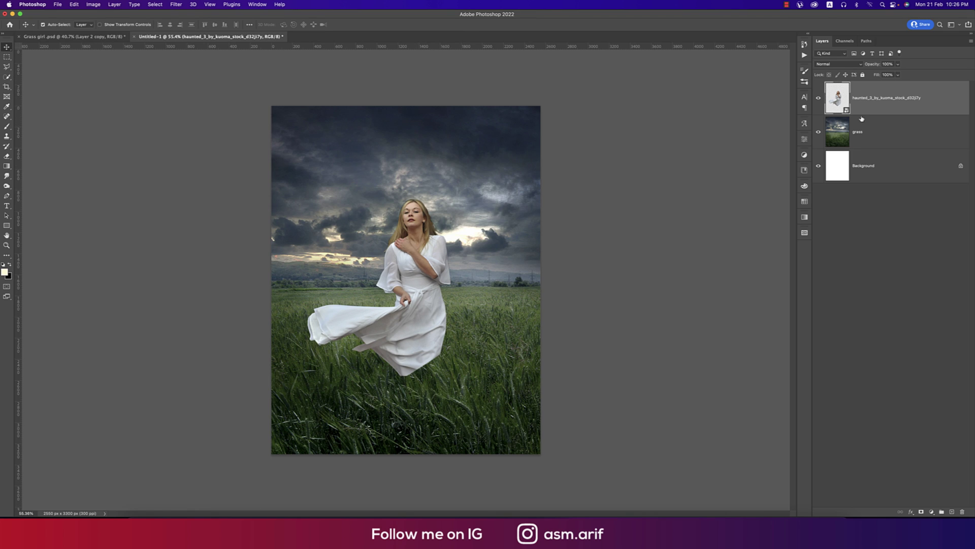
{"action": "left_click", "coordinate": [886, 139]}
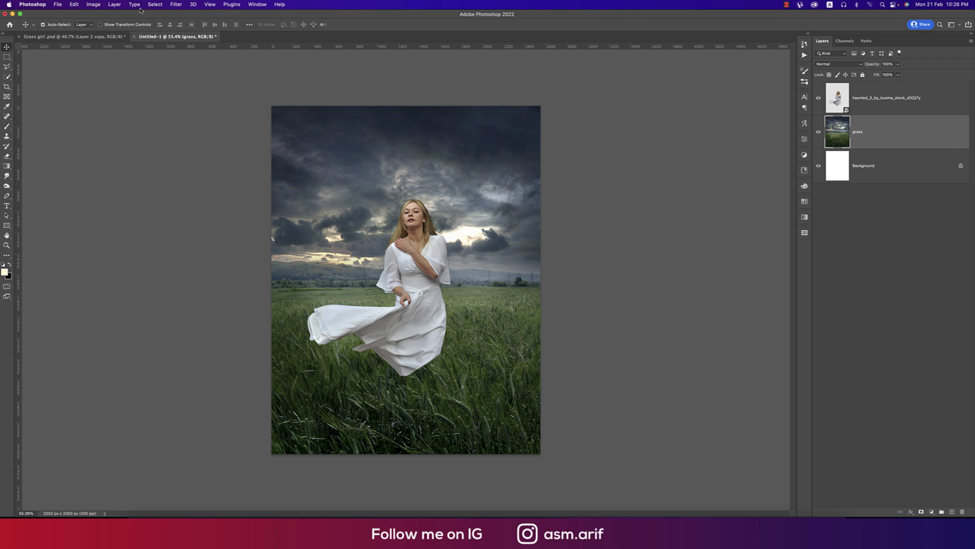
{"action": "left_click", "coordinate": [181, 8]}
{"action": "mouse_move", "coordinate": [217, 106]}
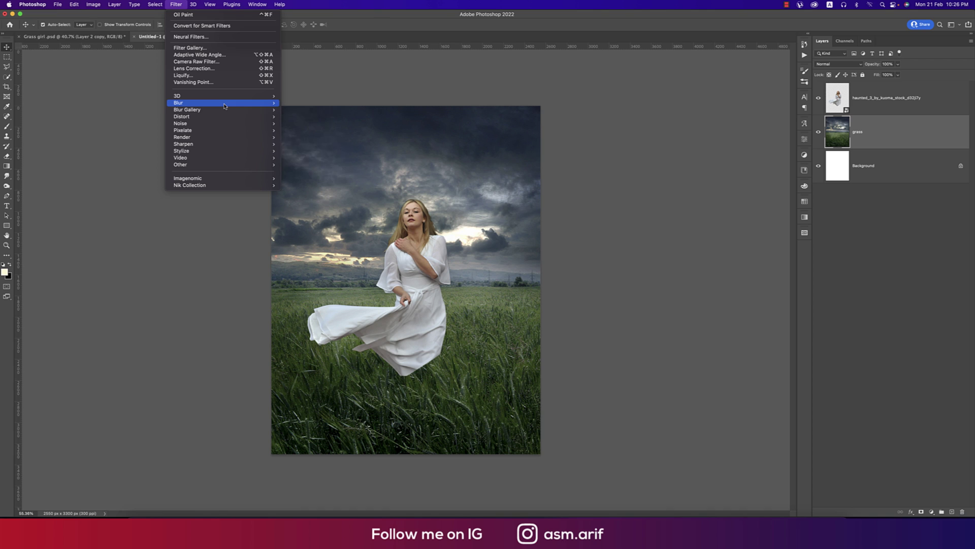
{"action": "mouse_move", "coordinate": [261, 112]}
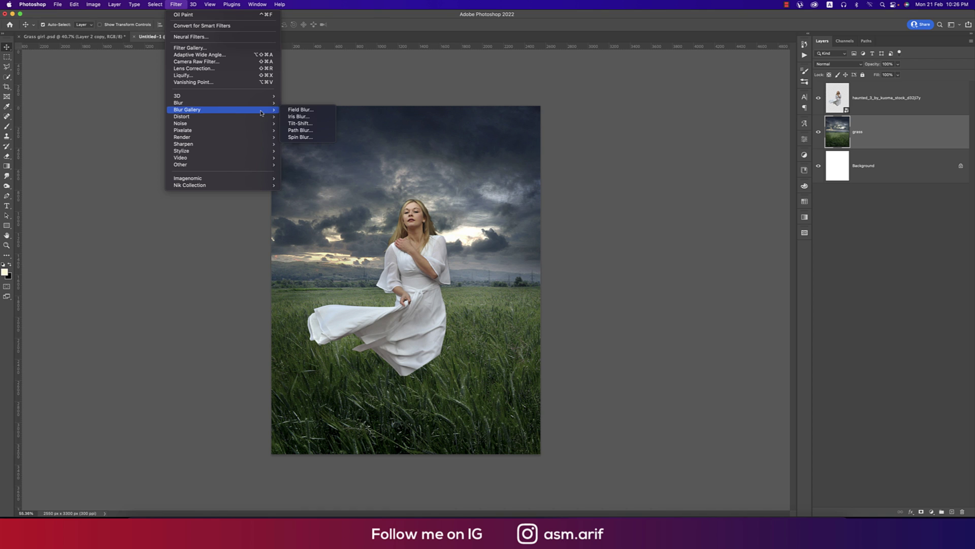
{"action": "left_click", "coordinate": [300, 123]}
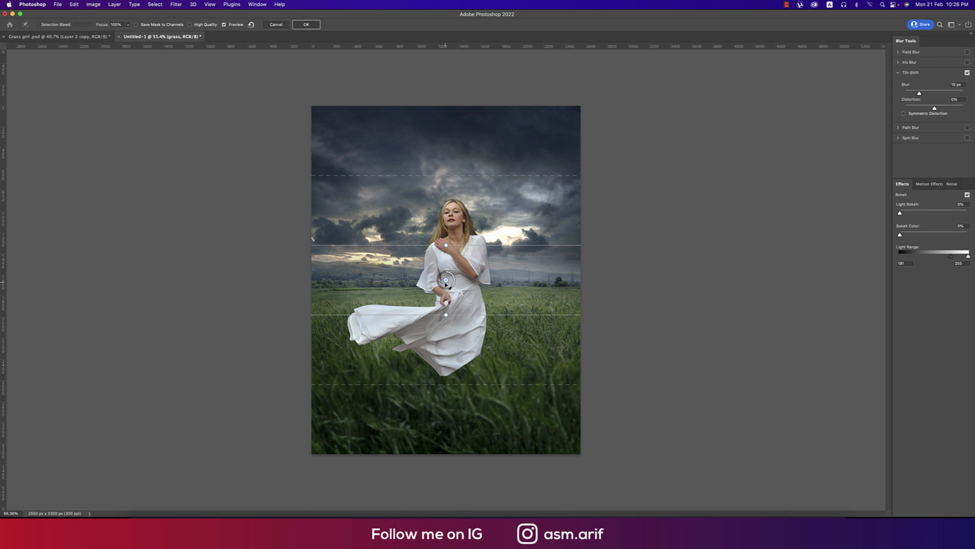
{"action": "left_click_drag", "start_coordinate": [447, 285], "coordinate": [450, 461]}
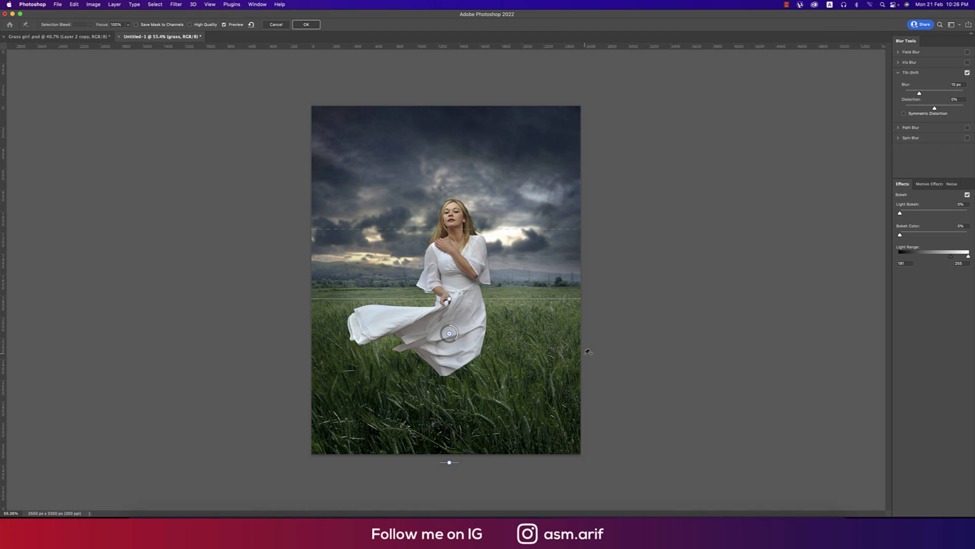
{"action": "left_click_drag", "start_coordinate": [561, 299], "coordinate": [528, 320]}
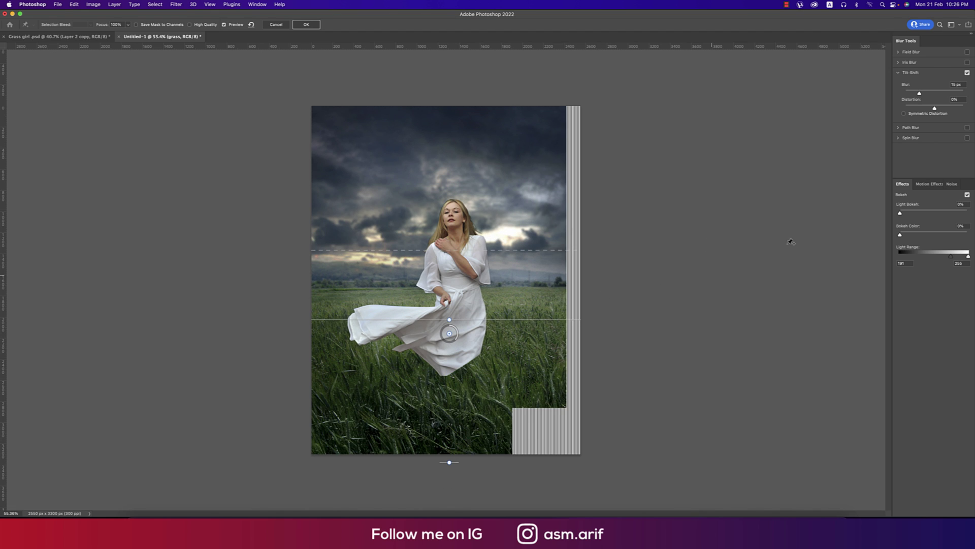
{"action": "left_click_drag", "start_coordinate": [919, 93], "coordinate": [931, 94]}
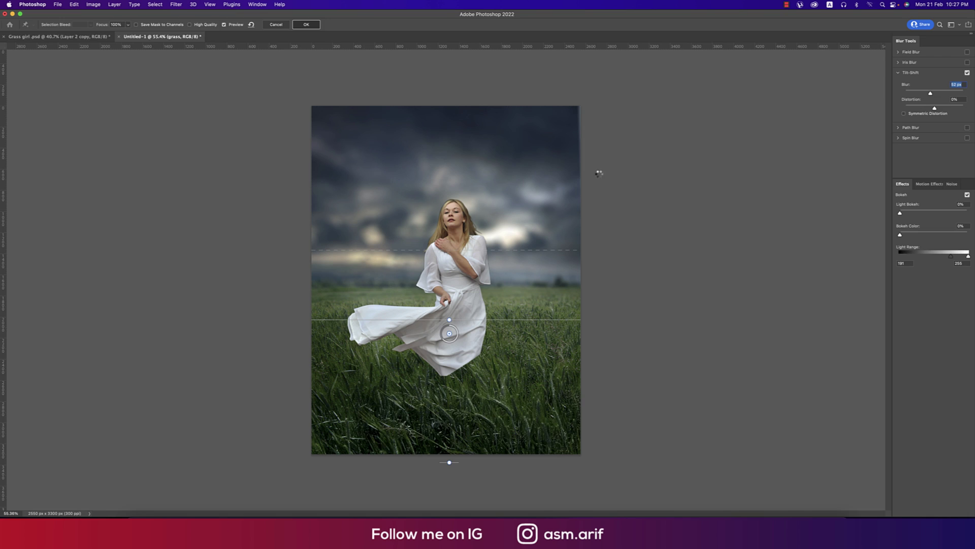
{"action": "key", "text": "Return"}
Add a layer mask to the woman's layer and switch to the Brush tool.
{"action": "left_click", "coordinate": [895, 101]}
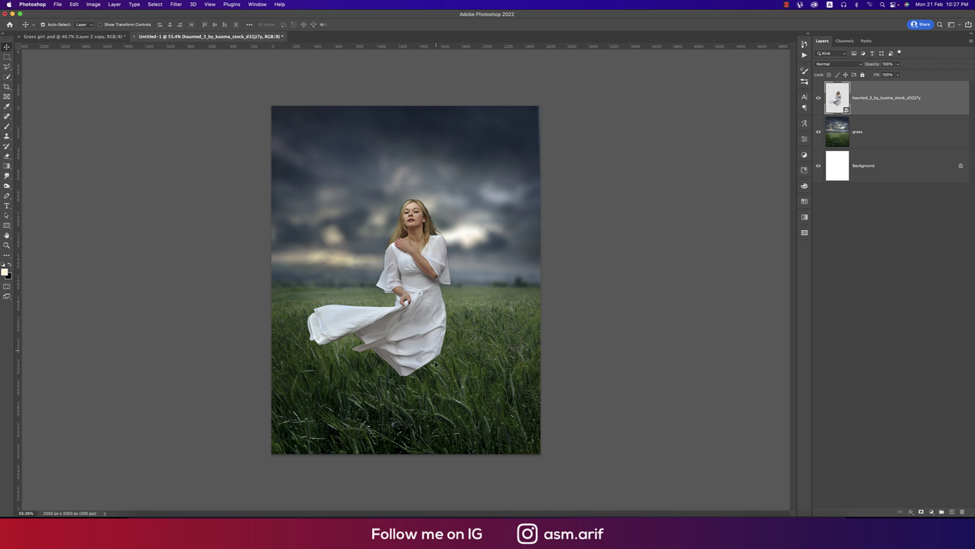
{"action": "left_click", "coordinate": [919, 511]}
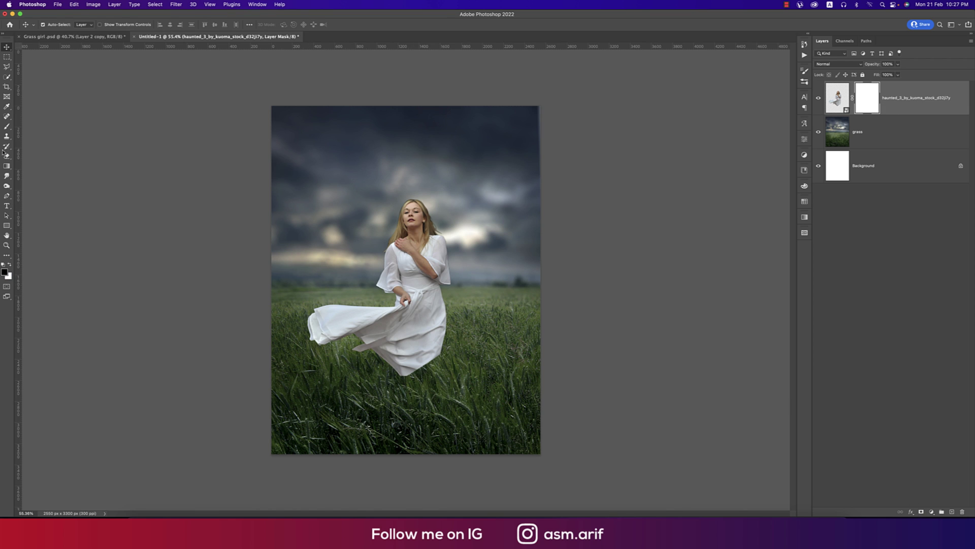
{"action": "left_click", "coordinate": [6, 126]}
Try an 820 px preset from the recent brushes for painting on the mask.
{"action": "right_click", "coordinate": [529, 356]}
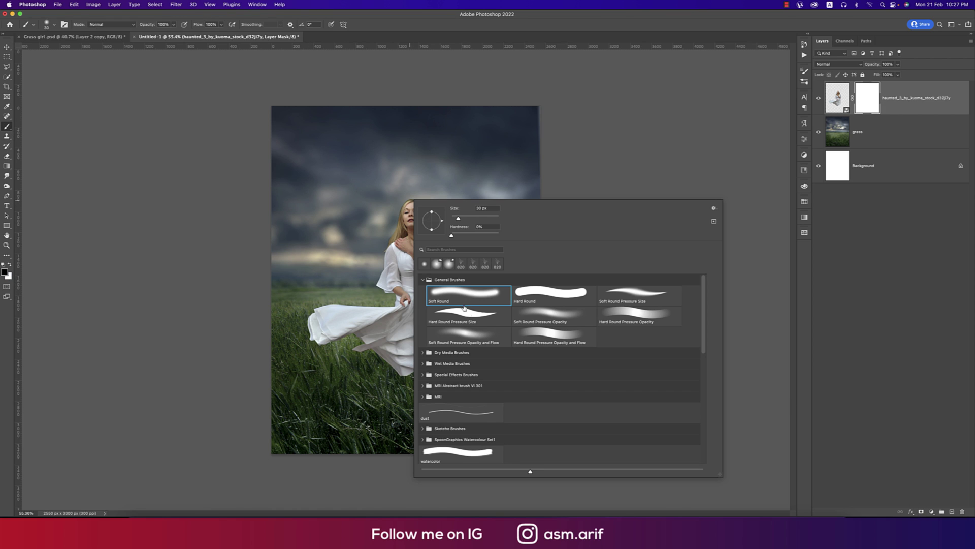
{"action": "left_click", "coordinate": [461, 264]}
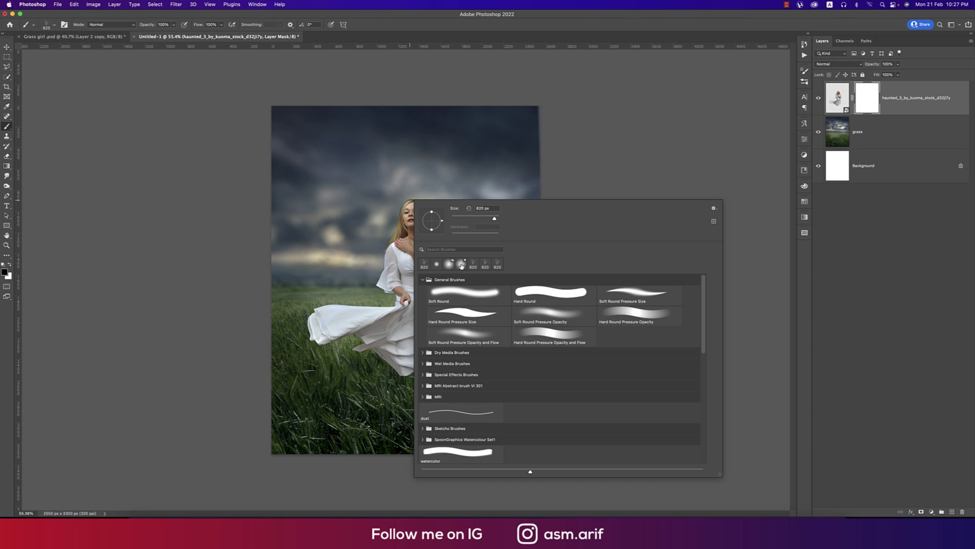
{"action": "left_click", "coordinate": [425, 264]}
{"action": "key", "text": "Escape"}
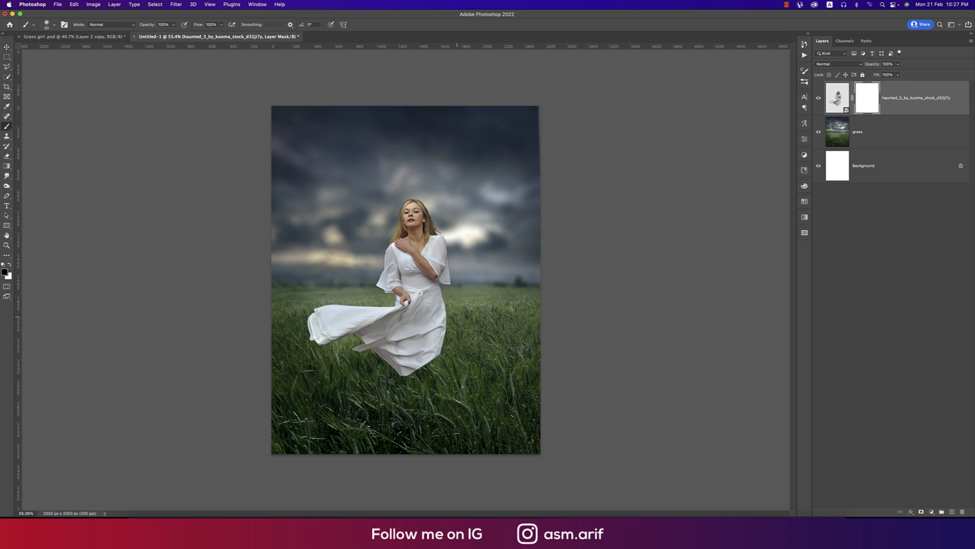
Try a large stroke of an 820 px grass brush on the mask over the woman's body, and undo it.
{"action": "right_click", "coordinate": [420, 289]}
{"action": "left_click", "coordinate": [435, 303]}
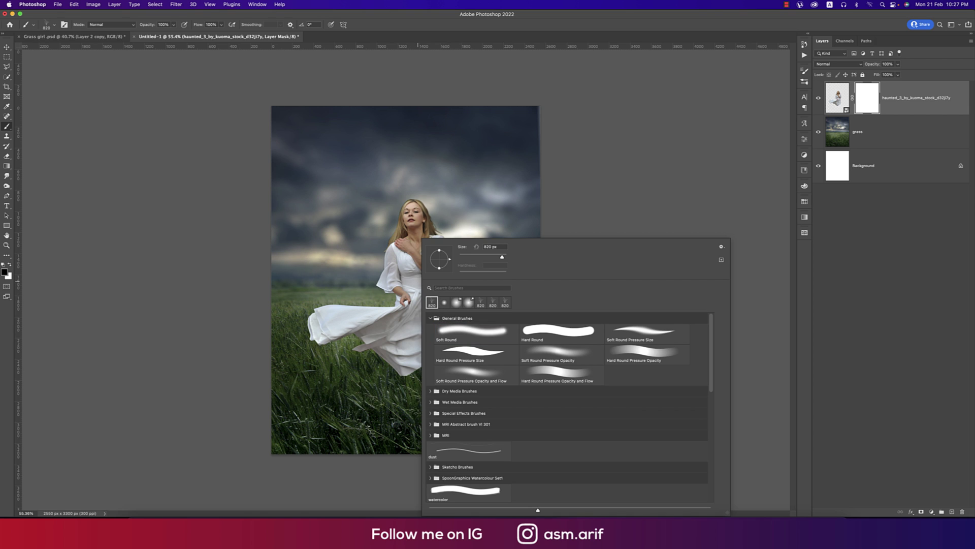
{"action": "left_click", "coordinate": [409, 308]}
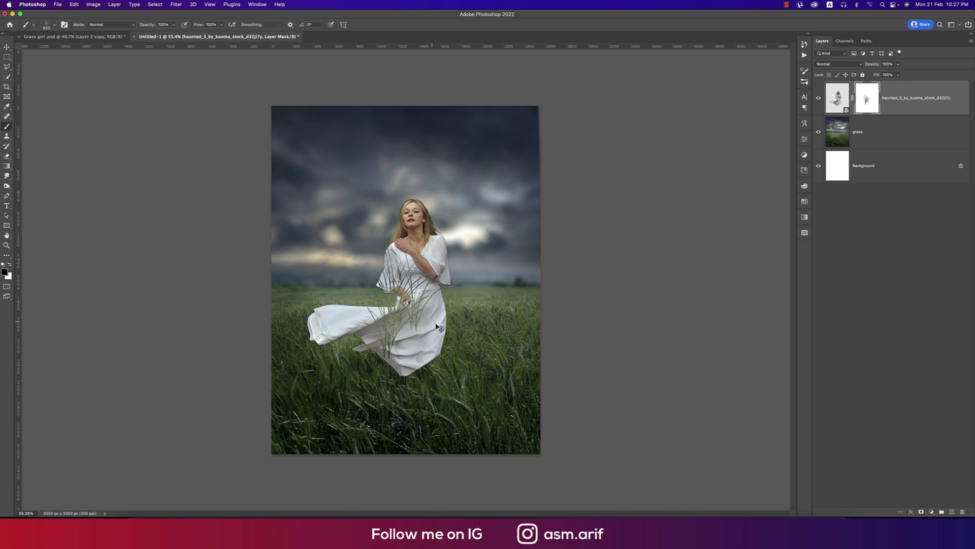
{"action": "key", "text": "super+z"}
{"action": "key", "text": "super+z"}
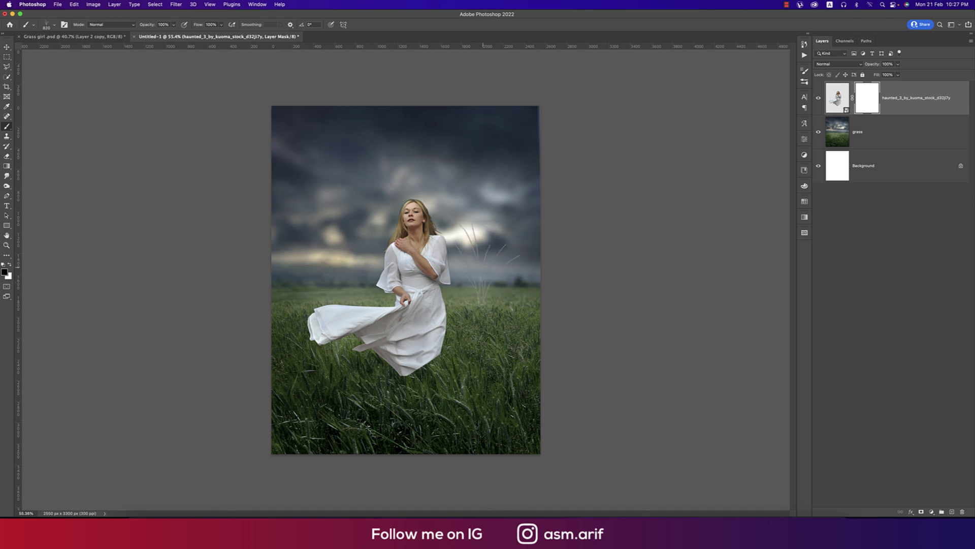
Mask the bottom hem of the dress into the grass with a grass-shaped brush reduced to 300 px.
{"action": "right_click", "coordinate": [484, 236]}
{"action": "key", "text": "Return"}
{"action": "key", "text": "bracketleft"}
{"action": "key", "text": "bracketleft"}
{"action": "key", "text": "bracketleft"}
{"action": "key", "text": "bracketleft"}
{"action": "key", "text": "bracketleft"}
{"action": "key", "text": "bracketleft"}
{"action": "key", "text": "bracketleft"}
{"action": "key", "text": "bracketleft"}
{"action": "left_click", "coordinate": [405, 370]}
{"action": "left_click", "coordinate": [405, 369]}
{"action": "left_click", "coordinate": [393, 366]}
{"action": "mouse_move", "coordinate": [445, 362]}
{"action": "left_mouse_down"}
{"action": "mouse_move", "coordinate": [433, 356]}
{"action": "mouse_move", "coordinate": [417, 380]}
{"action": "left_mouse_up"}
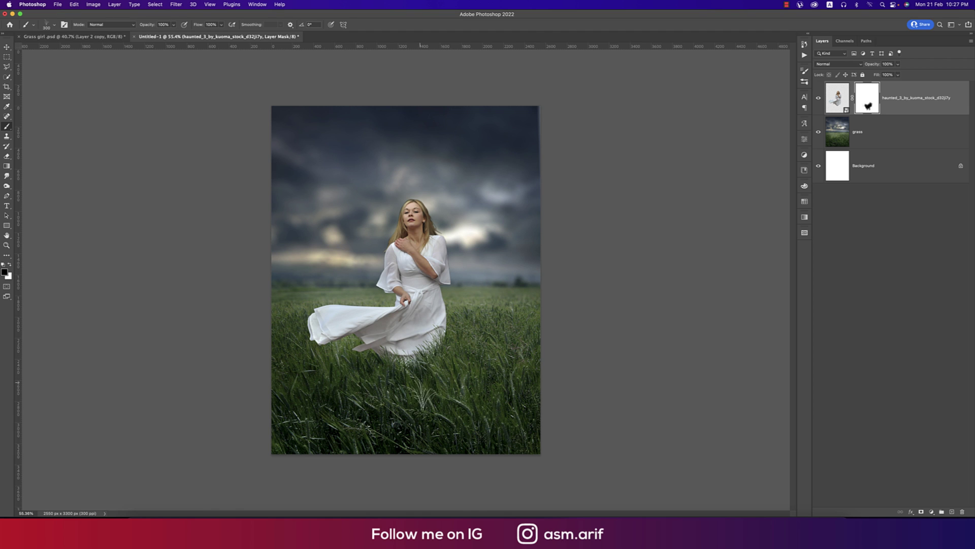
{"action": "scroll", "coordinate": [483, 381], "scroll_direction": "down", "scroll_amount": 2}
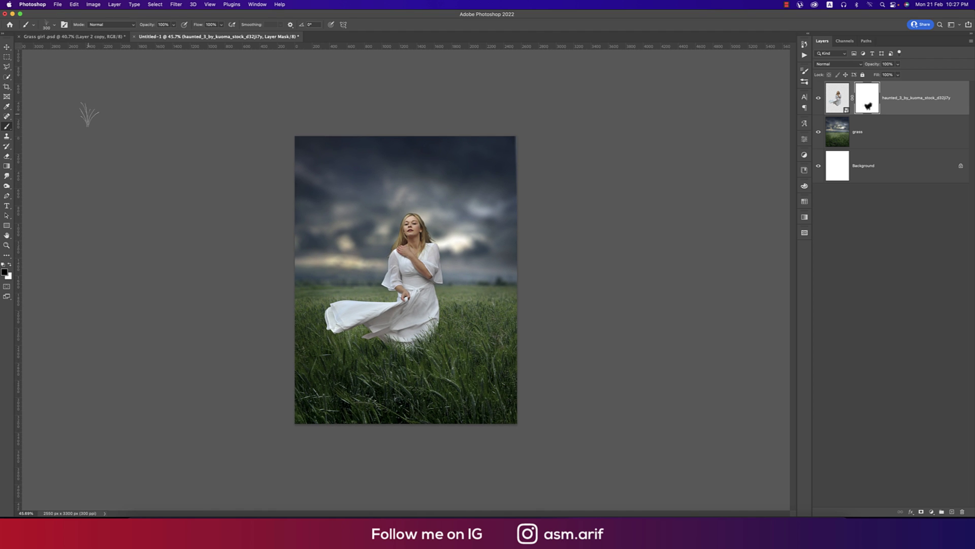
Try masking grass blades over the skirt's lower right edge with an 820 px grass brush, and undo the strokes.
{"action": "scroll", "coordinate": [446, 325], "scroll_direction": "up", "scroll_amount": 4}
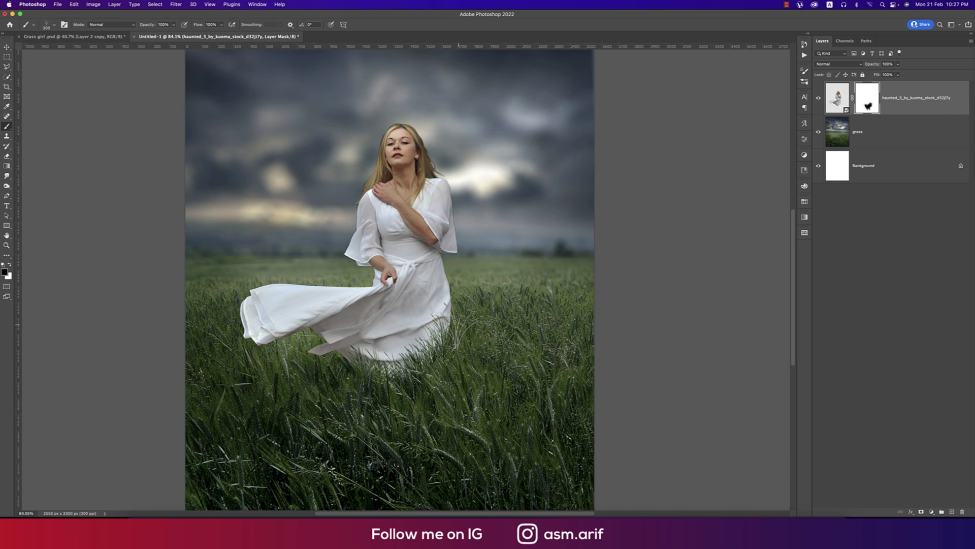
{"action": "right_click", "coordinate": [465, 328]}
{"action": "left_click", "coordinate": [542, 304]}
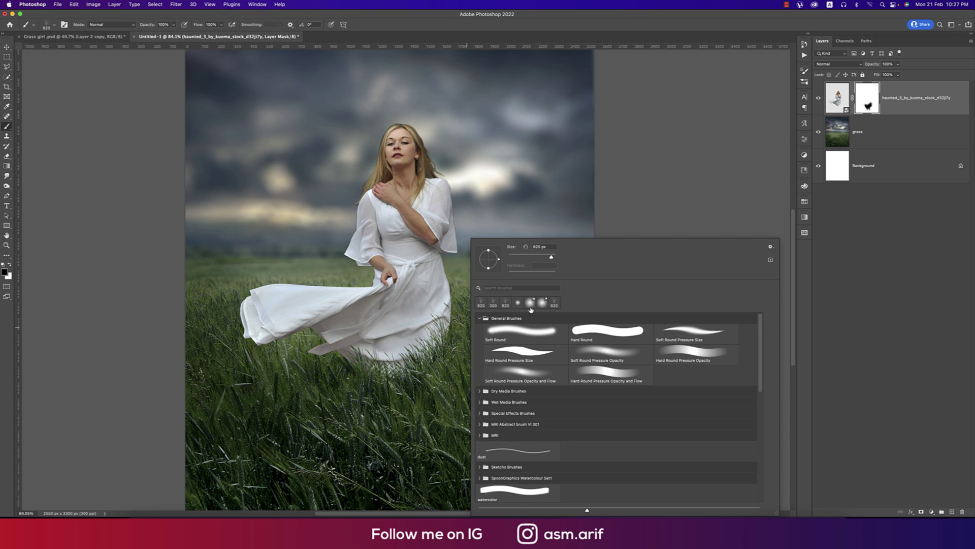
{"action": "left_click", "coordinate": [457, 320]}
{"action": "key", "text": "super+z"}
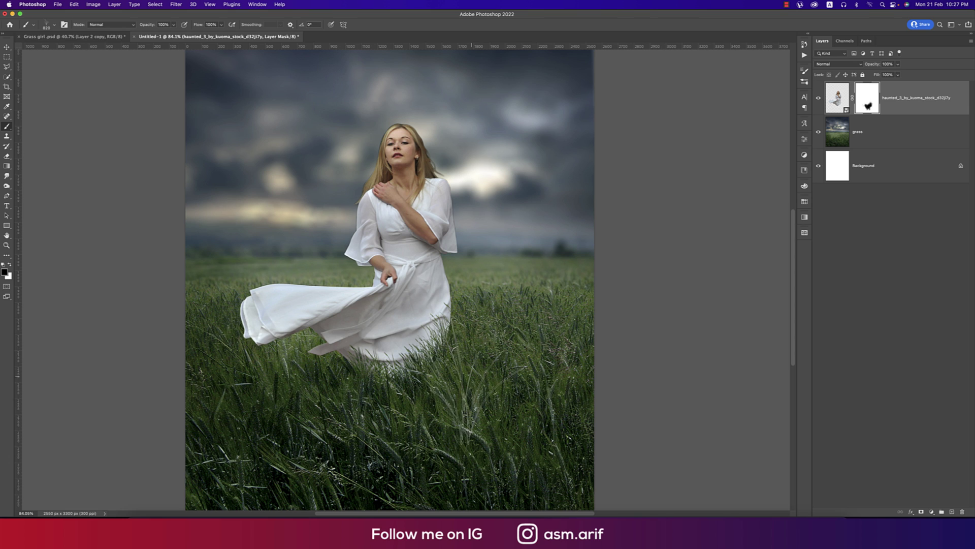
{"action": "left_click", "coordinate": [470, 384]}
{"action": "left_click_drag", "start_coordinate": [470, 382], "coordinate": [463, 370]}
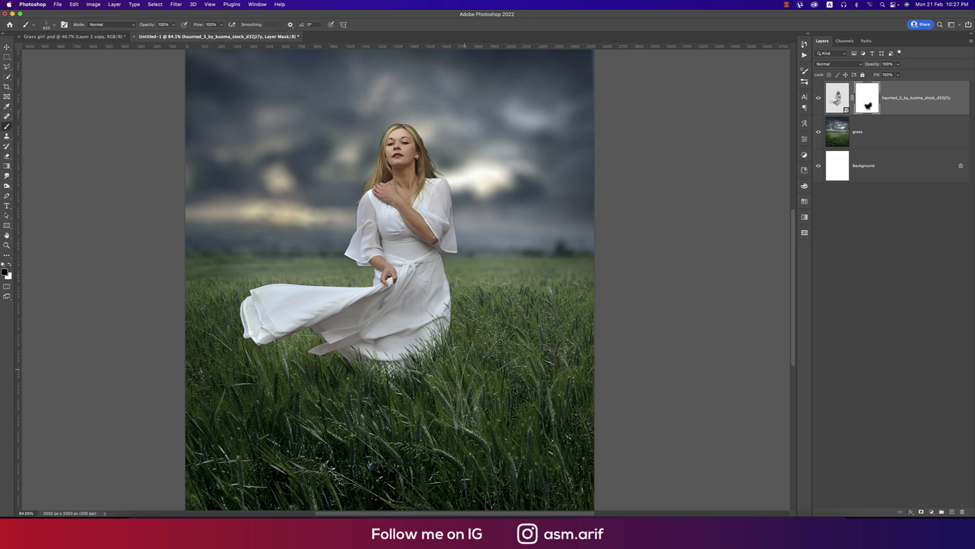
{"action": "left_click", "coordinate": [450, 337]}
{"action": "key", "text": "bracketleft"}
{"action": "key", "text": "bracketleft"}
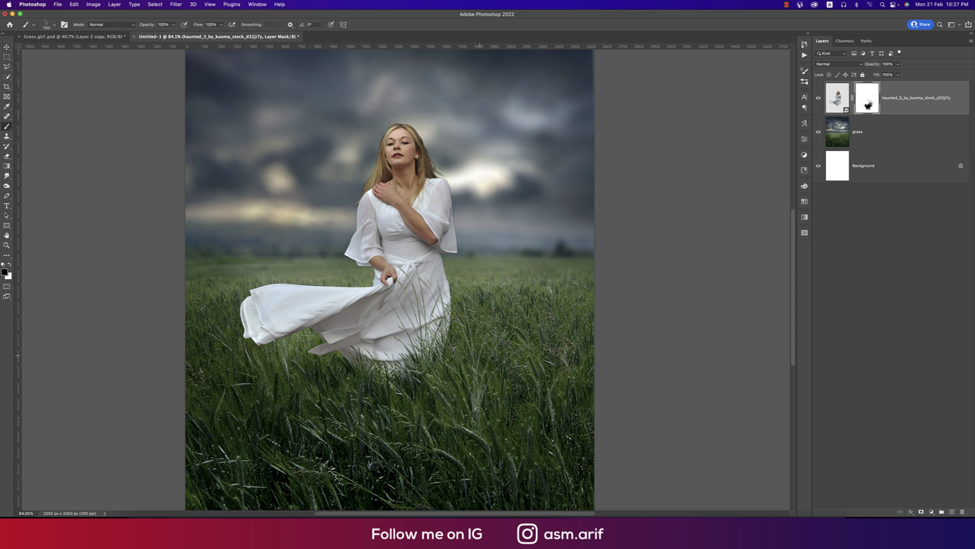
{"action": "scroll", "coordinate": [480, 355], "scroll_direction": "down", "scroll_amount": 6}
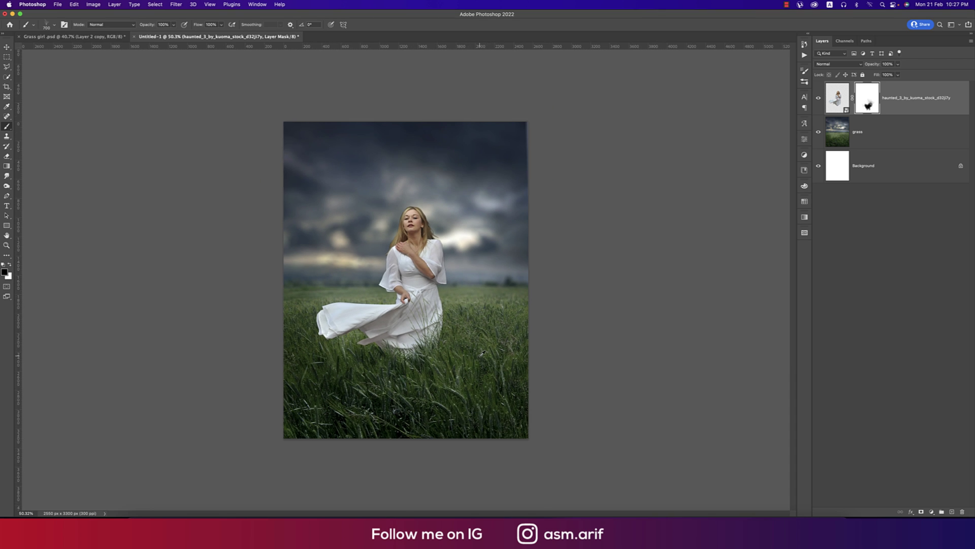
{"action": "key", "text": "super+z"}
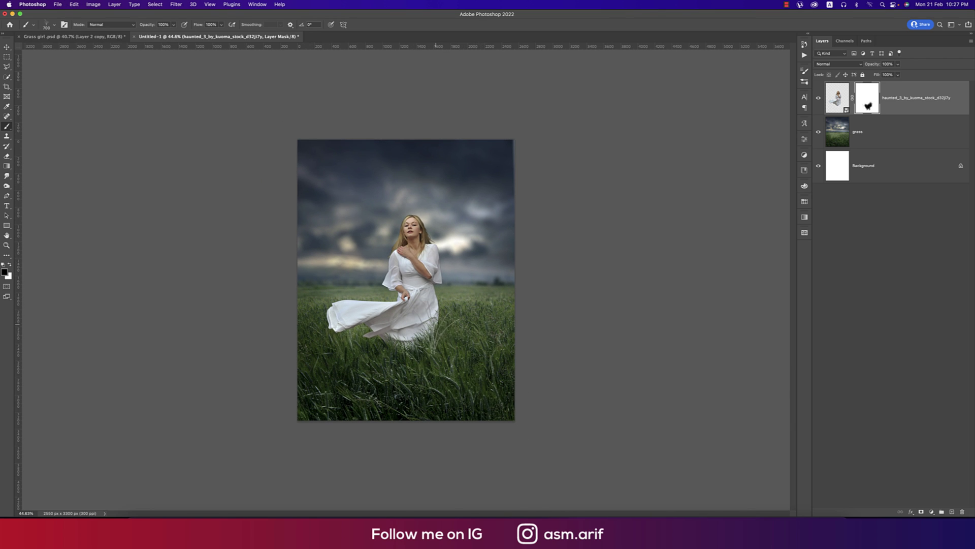
Turn off Color Dynamics for the grass brush and mask blades across the lower skirt, reducing the brush size between strokes.
{"action": "right_click", "coordinate": [438, 330]}
{"action": "key", "text": "Escape"}
{"action": "left_click", "coordinate": [805, 71]}
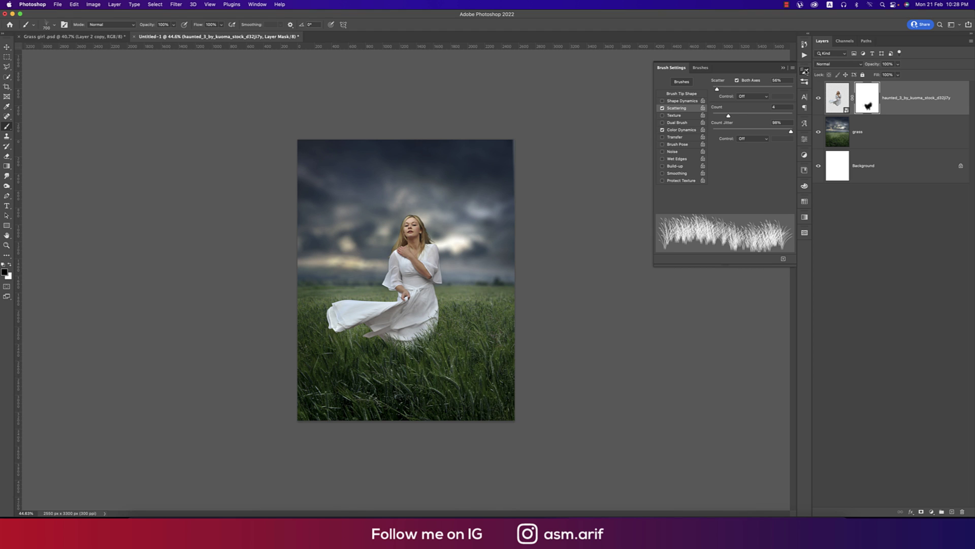
{"action": "left_click", "coordinate": [662, 130]}
{"action": "left_click", "coordinate": [432, 345]}
{"action": "left_click", "coordinate": [436, 346]}
{"action": "key", "text": "bracketleft"}
{"action": "key", "text": "bracketleft"}
{"action": "key", "text": "bracketleft"}
{"action": "key", "text": "bracketleft"}
{"action": "left_click_drag", "start_coordinate": [421, 333], "coordinate": [410, 341]}
Mask small grass blades over the lower folds beside the skirt's trailing tip with a 200 px brush, and close the brush settings.
{"action": "scroll", "coordinate": [388, 335], "scroll_direction": "up", "scroll_amount": 5}
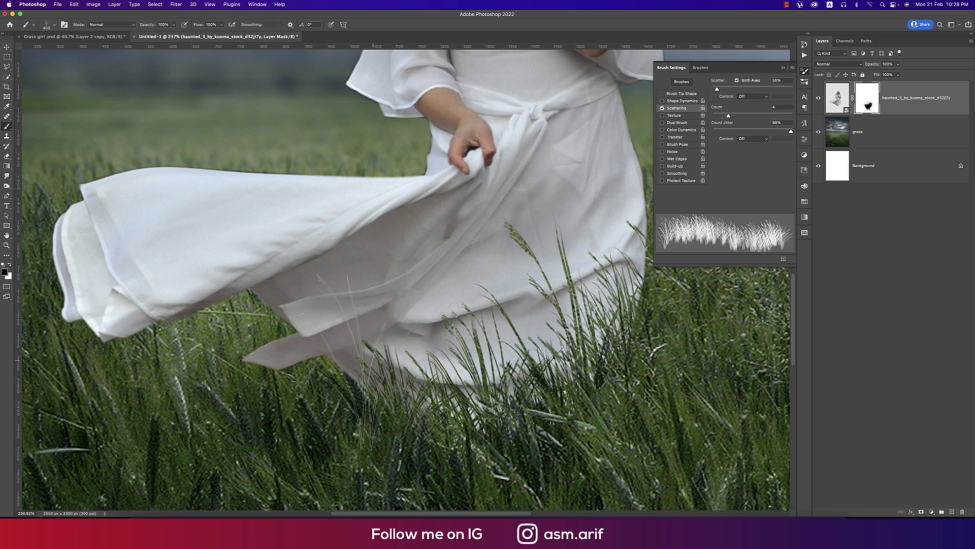
{"action": "key", "text": "bracketleft"}
{"action": "key", "text": "bracketleft"}
{"action": "key", "text": "bracketleft"}
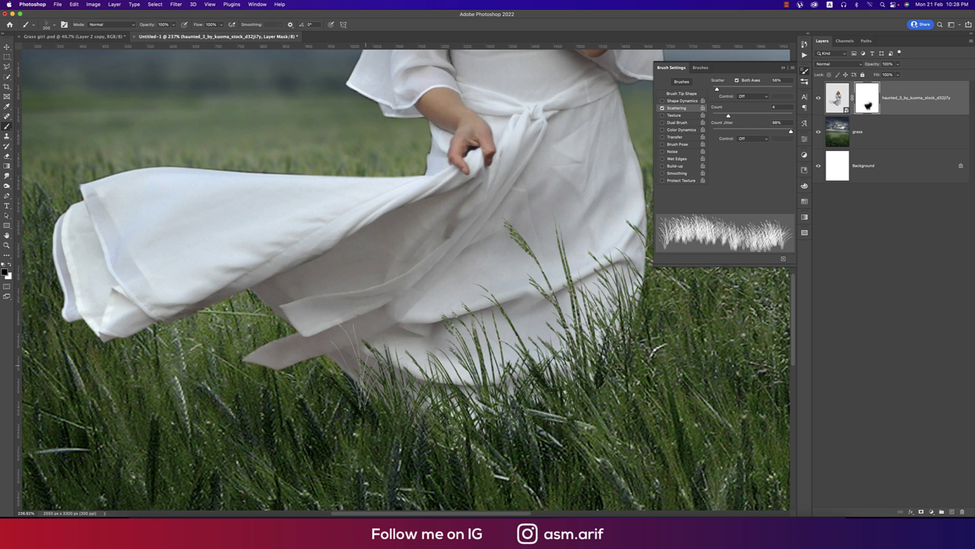
{"action": "left_click_drag", "start_coordinate": [366, 365], "coordinate": [317, 366]}
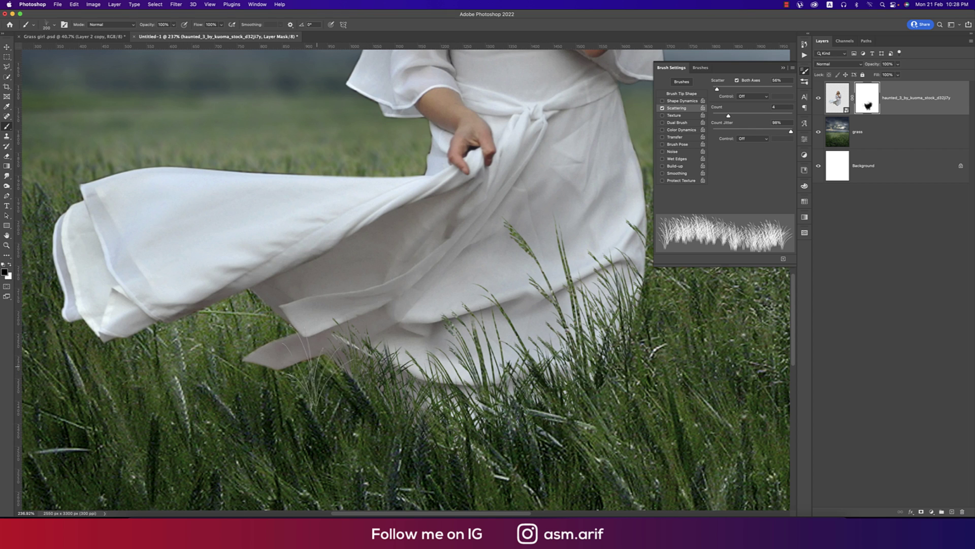
{"action": "left_click", "coordinate": [308, 392]}
{"action": "key", "text": "super+z"}
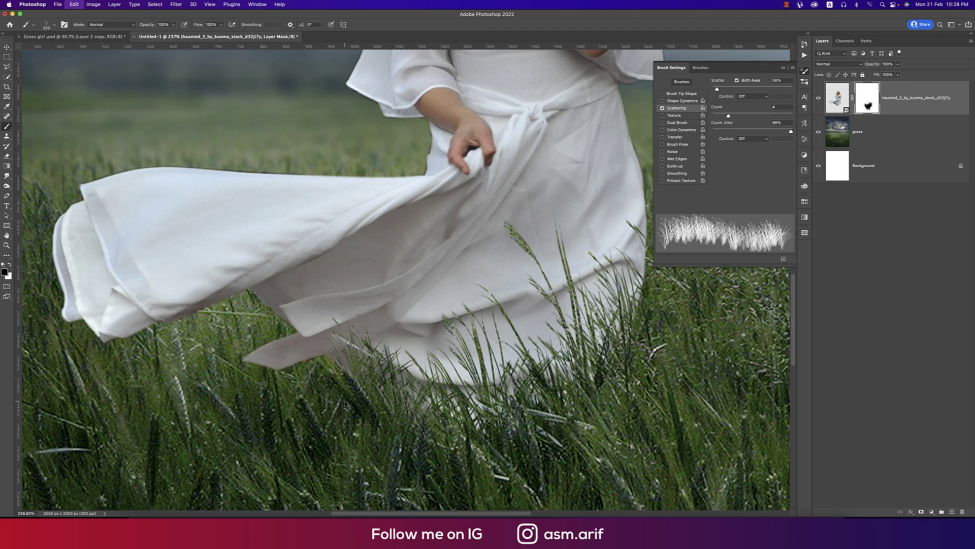
{"action": "key", "text": "super+0"}
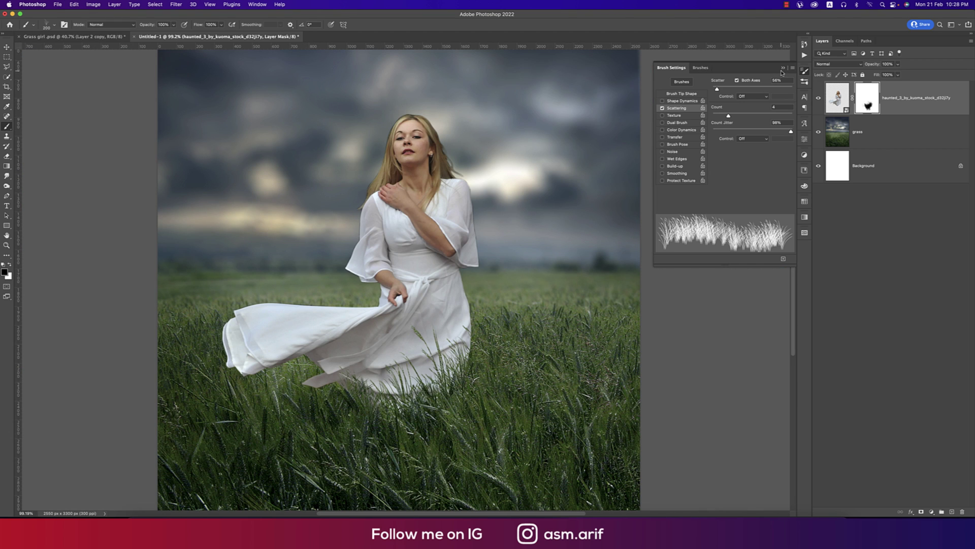
{"action": "left_click", "coordinate": [782, 68]}
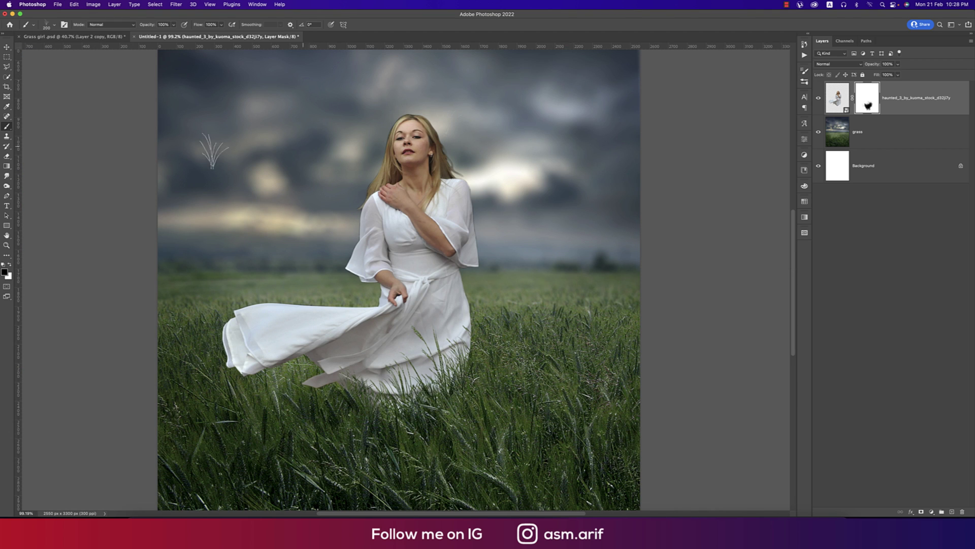
Scale the grass layer up to 107.15% about its centre so it covers the canvas edge.
{"action": "left_click", "coordinate": [7, 46]}
{"action": "scroll", "coordinate": [363, 238], "scroll_direction": "down", "scroll_amount": 1}
{"action": "scroll", "coordinate": [363, 239], "scroll_direction": "down", "scroll_amount": 3}
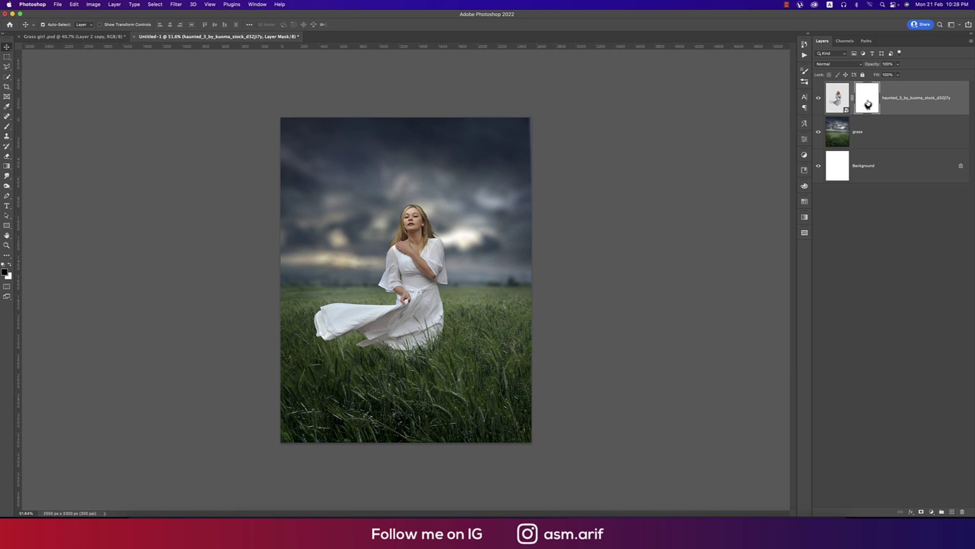
{"action": "left_click", "coordinate": [838, 99]}
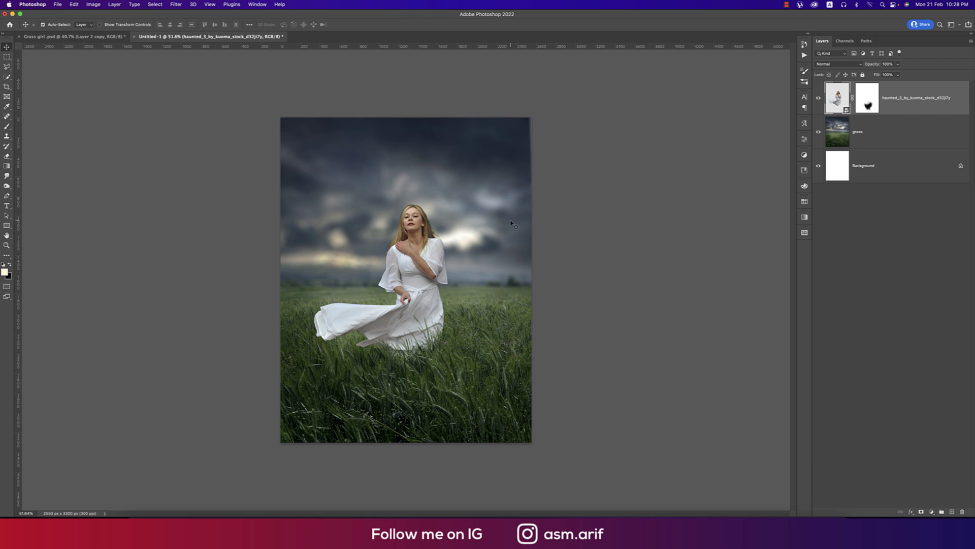
{"action": "left_click", "coordinate": [830, 131]}
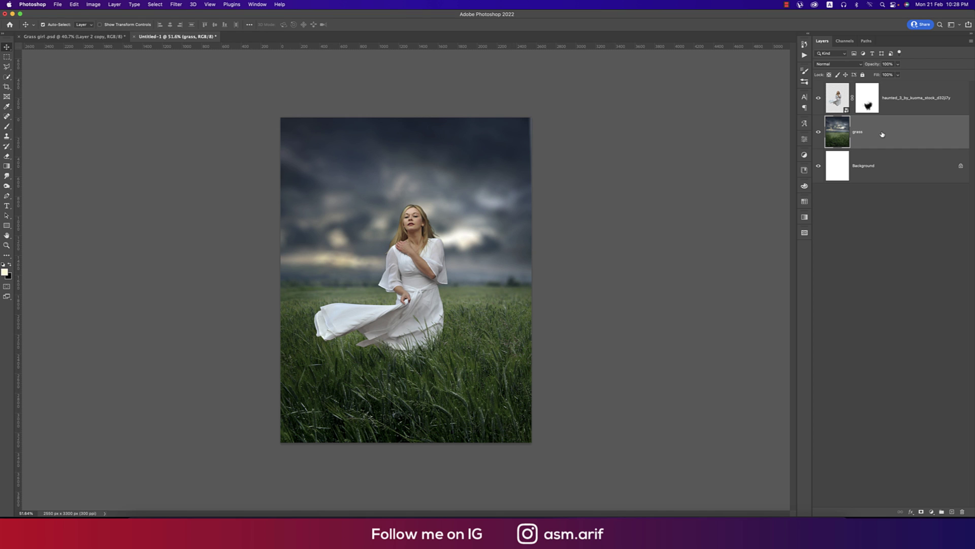
{"action": "key", "text": "ctrl+t"}
{"action": "left_click_drag", "start_coordinate": [546, 280], "coordinate": [558, 279]}
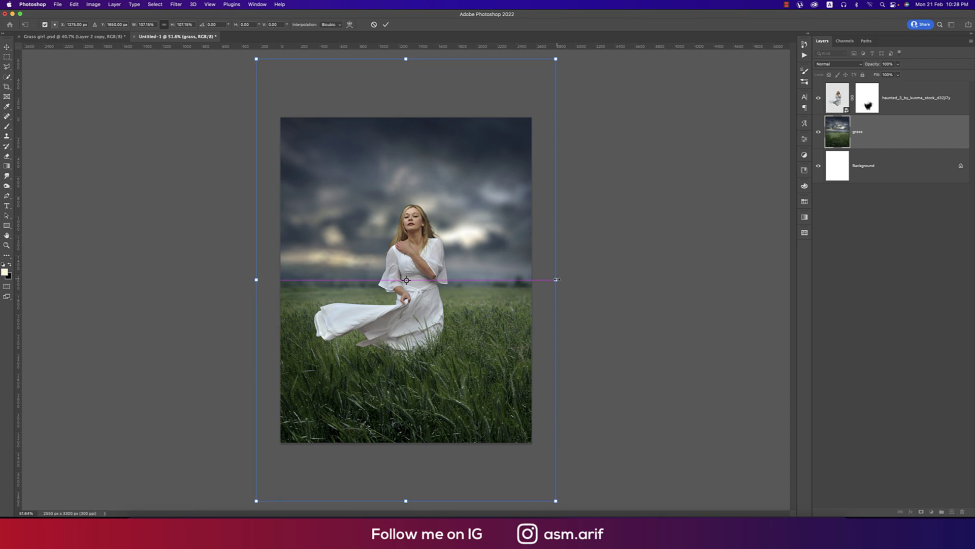
{"action": "key", "text": "Return"}
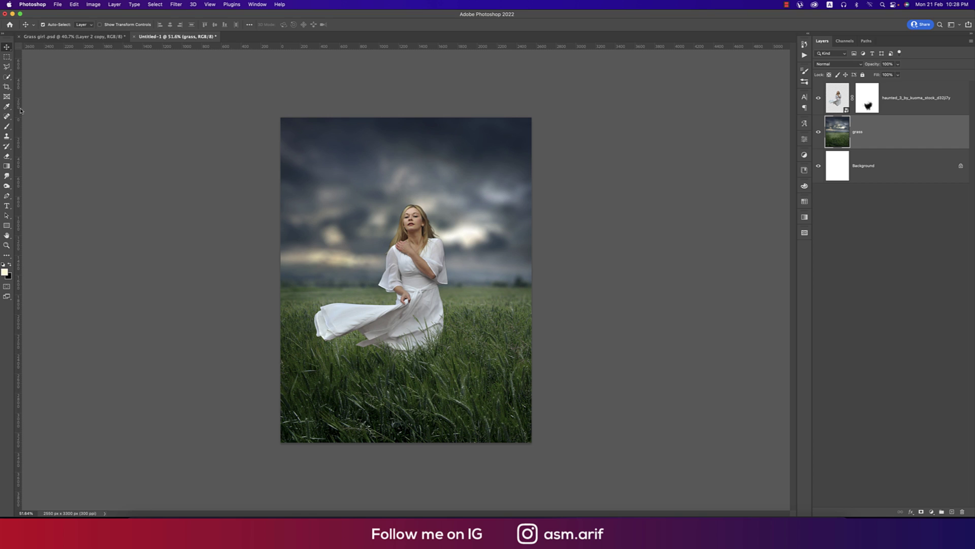
Choose the Soft Round brush and add a new empty layer above the woman's layer.
{"action": "key", "text": "b"}
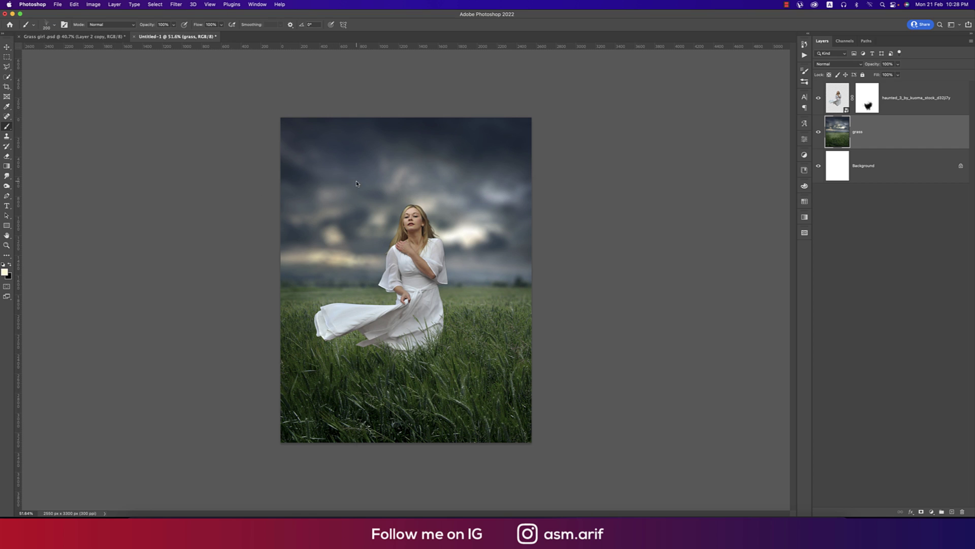
{"action": "right_click", "coordinate": [358, 183]}
{"action": "left_click", "coordinate": [404, 275]}
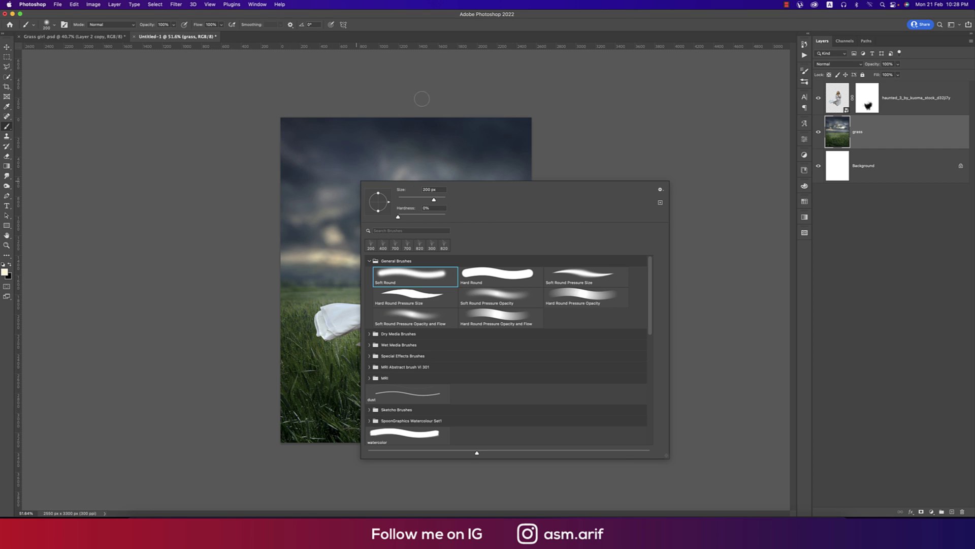
{"action": "left_click", "coordinate": [506, 32]}
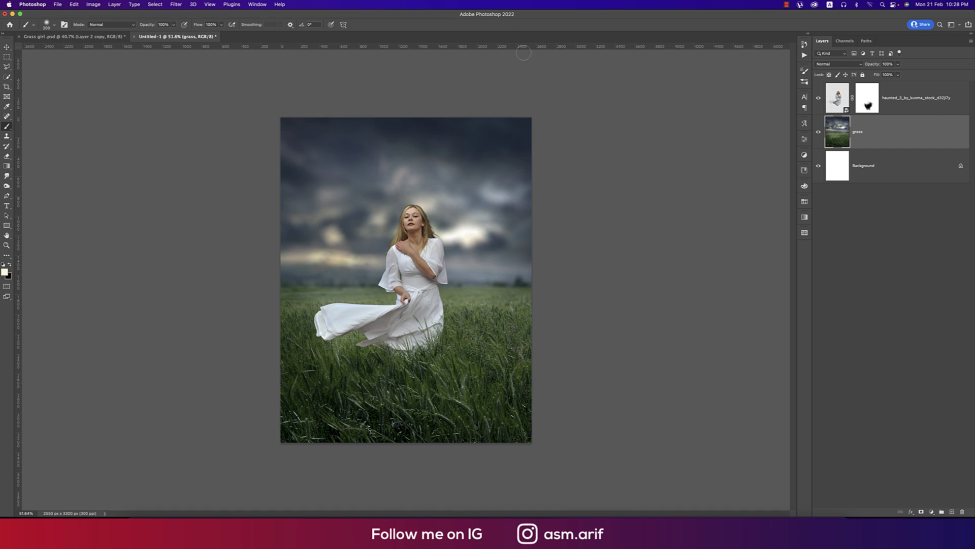
{"action": "left_click", "coordinate": [912, 103]}
{"action": "left_click", "coordinate": [952, 511]}
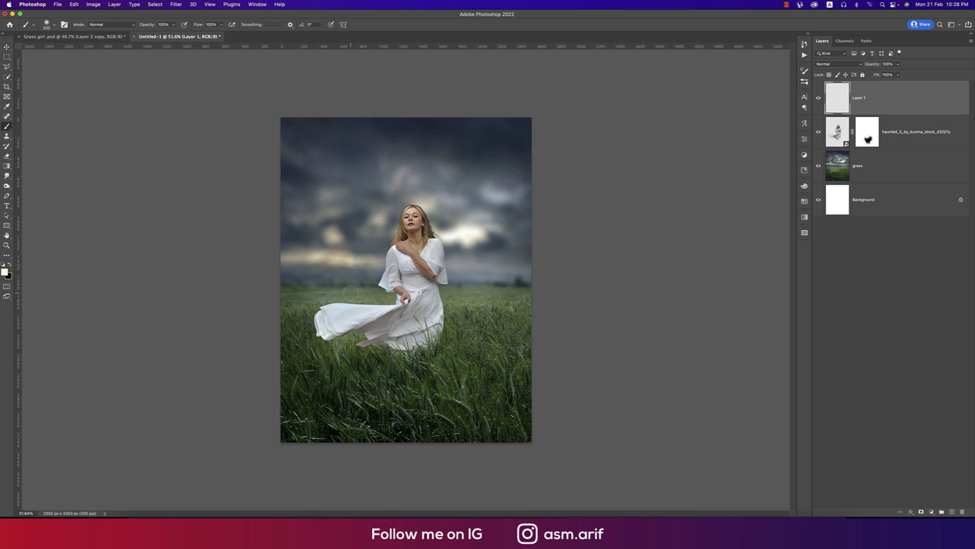
Sample a foreground colour from the bright cloud, brighten it to a pale cream, and paint one soft dot in the upper sky.
{"action": "left_click", "coordinate": [5, 272]}
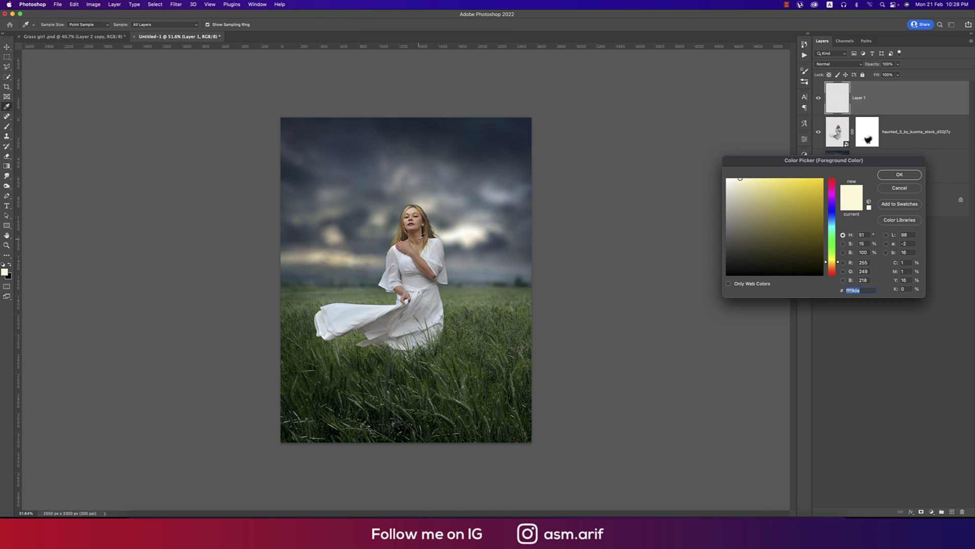
{"action": "left_click", "coordinate": [476, 235]}
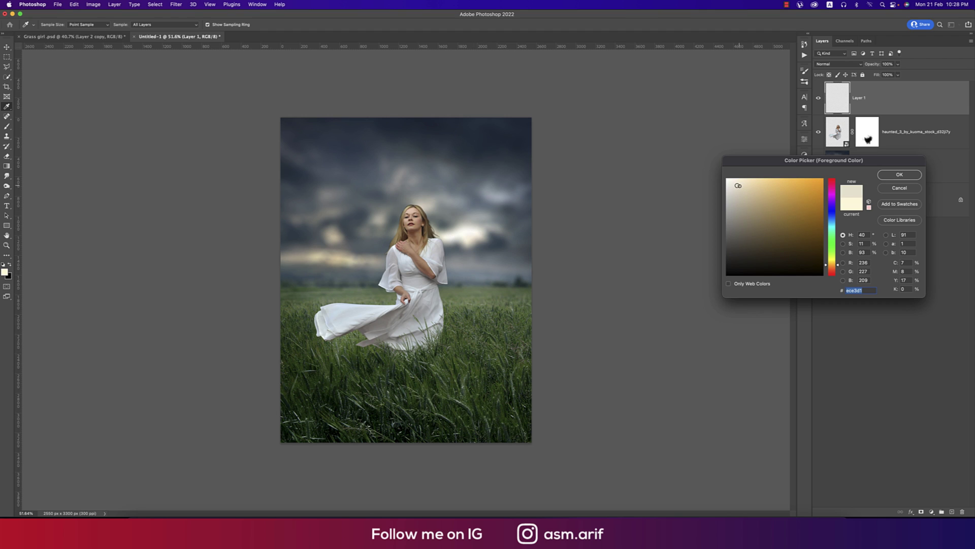
{"action": "left_click_drag", "start_coordinate": [738, 185], "coordinate": [739, 174]}
{"action": "left_click", "coordinate": [899, 174]}
{"action": "left_click", "coordinate": [490, 159]}
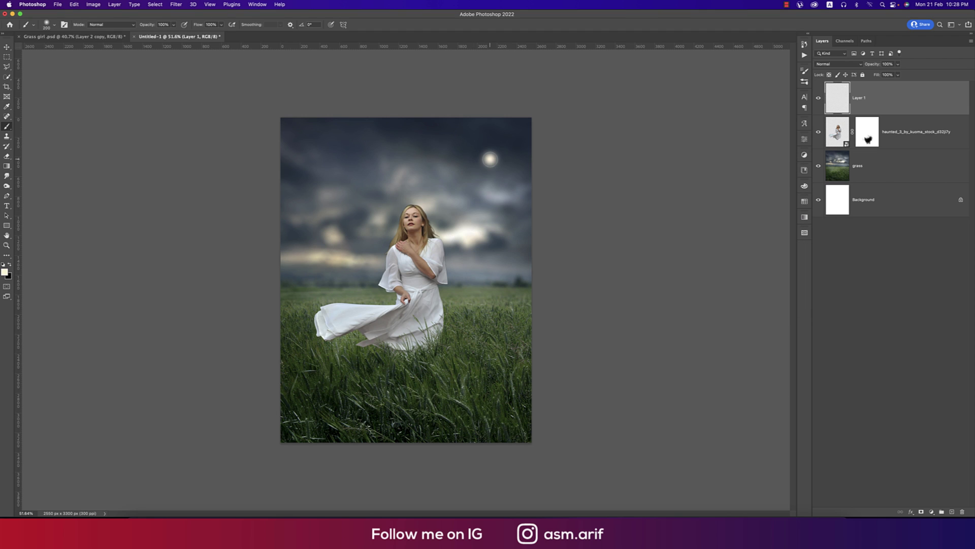
Enlarge the soft dot to about 1158% and move it to the upper left of the sky as a glow.
{"action": "key", "text": "ctrl+t"}
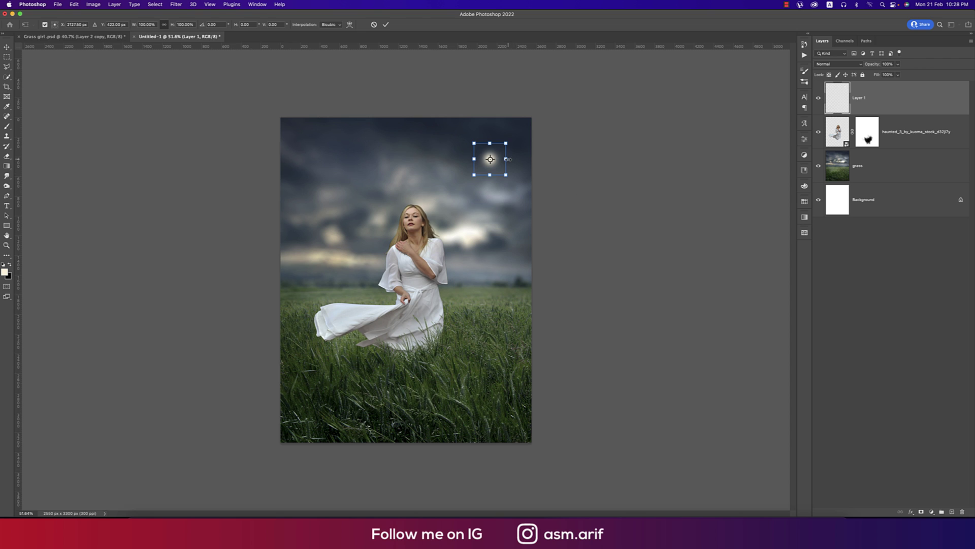
{"action": "mouse_move", "coordinate": [508, 160]}
{"action": "left_mouse_down"}
{"action": "mouse_move", "coordinate": [705, 178]}
{"action": "mouse_move", "coordinate": [682, 188]}
{"action": "left_mouse_up"}
{"action": "left_click_drag", "start_coordinate": [520, 185], "coordinate": [344, 202]}
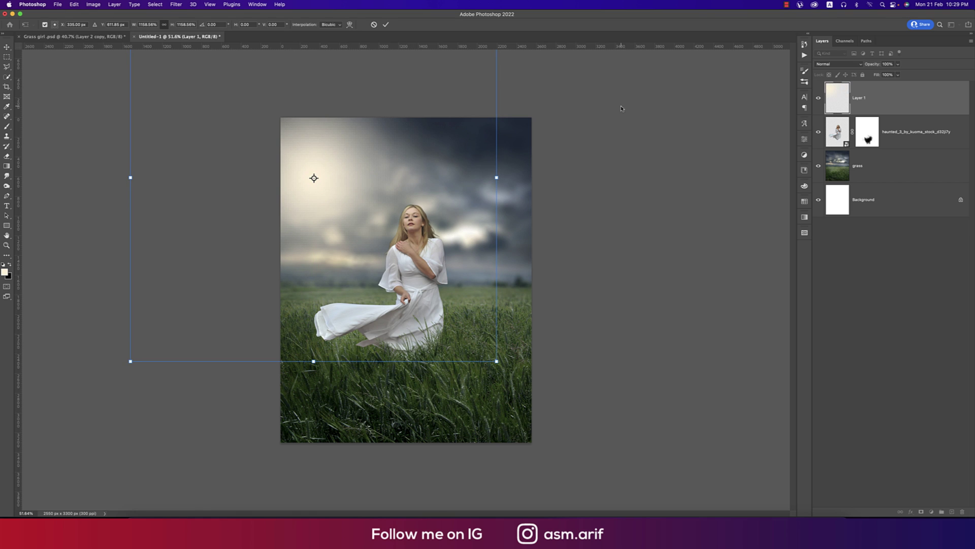
{"action": "key", "text": "Return"}
Set the glow layer's blend mode to Screen.
{"action": "key", "text": "b"}
{"action": "left_click", "coordinate": [838, 64]}
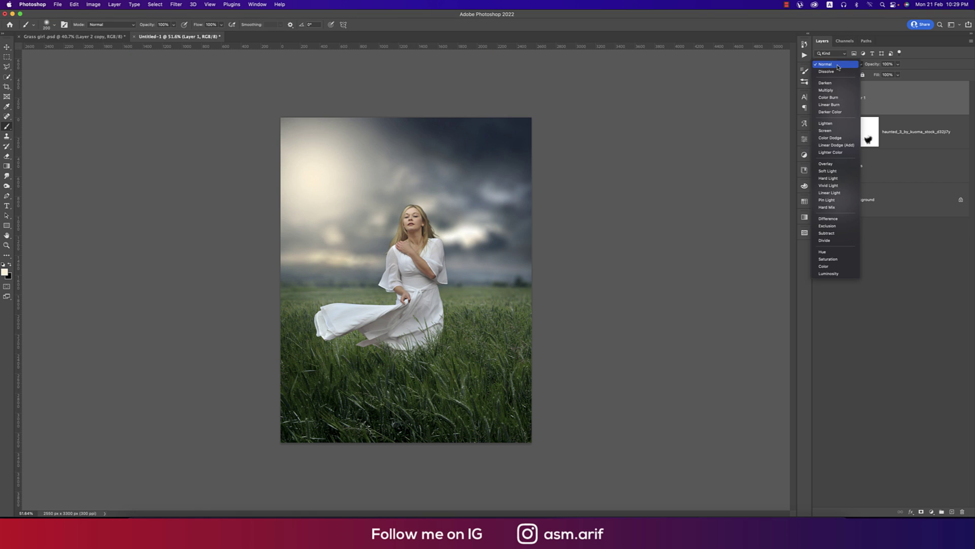
{"action": "left_click", "coordinate": [832, 131]}
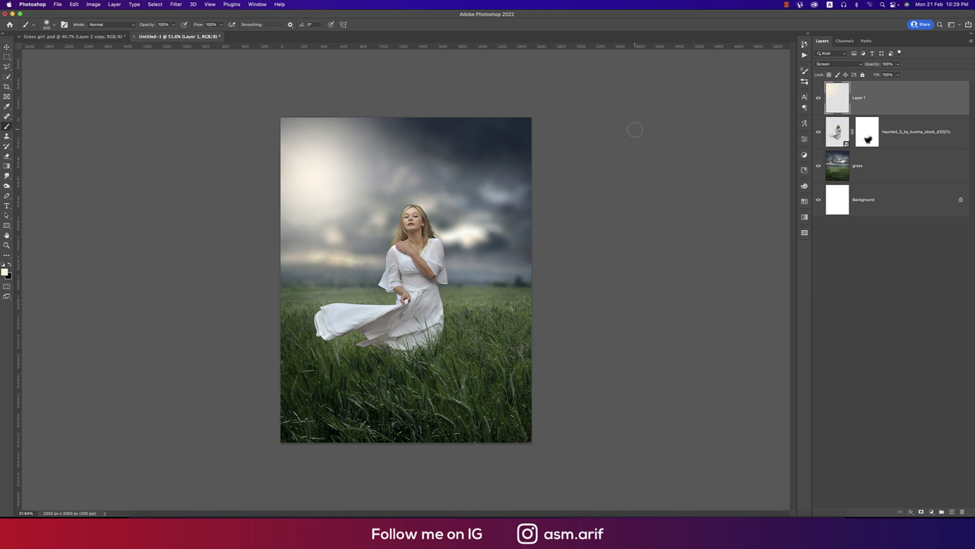
Lower the glow layer's opacity to 72% and deselect all layers.
{"action": "left_click_drag", "start_coordinate": [874, 65], "coordinate": [863, 66]}
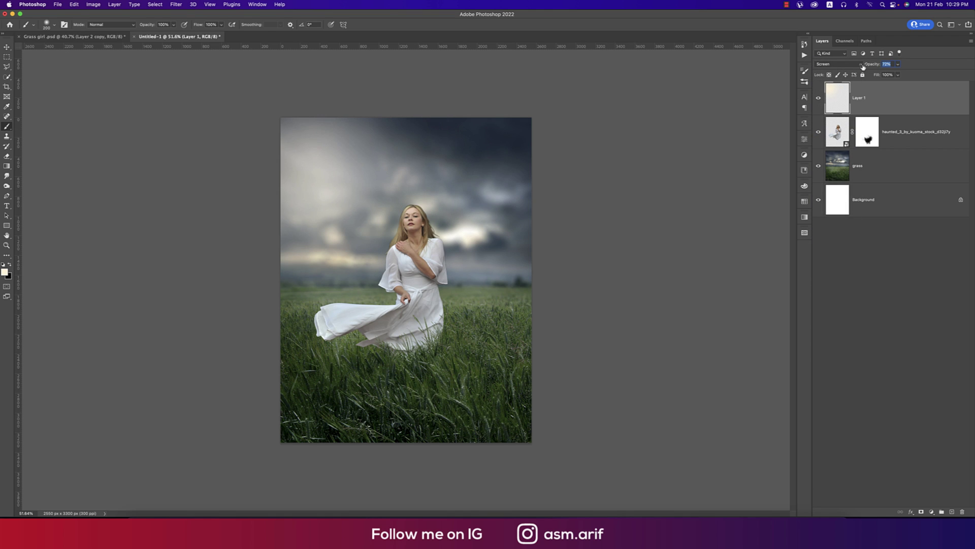
{"action": "left_click", "coordinate": [7, 46]}
{"action": "left_click", "coordinate": [192, 148]}
Save the document on the computer in the 21-2-22 folder as a Photoshop file named manipulation.
{"action": "key", "text": "super+s"}
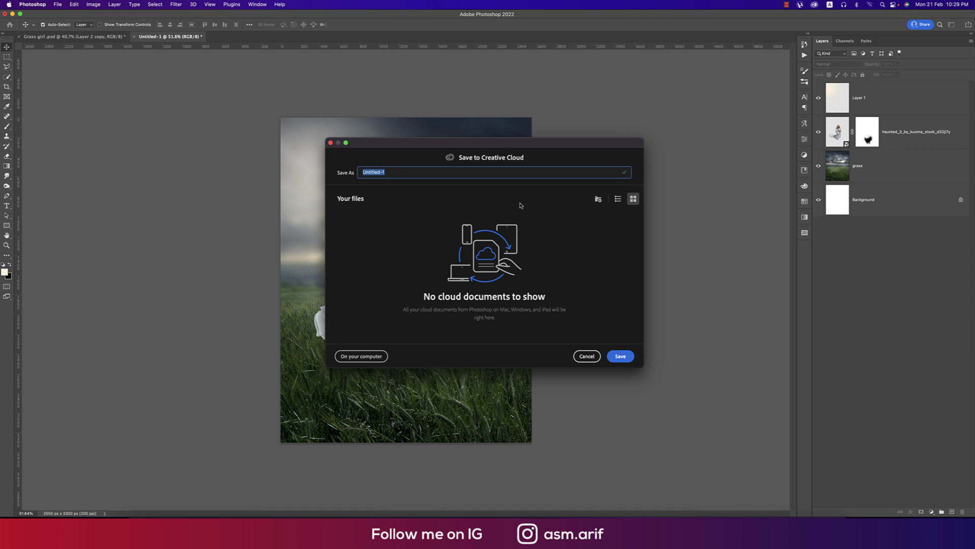
{"action": "type", "text": "manipulation"}
{"action": "left_click", "coordinate": [361, 356]}
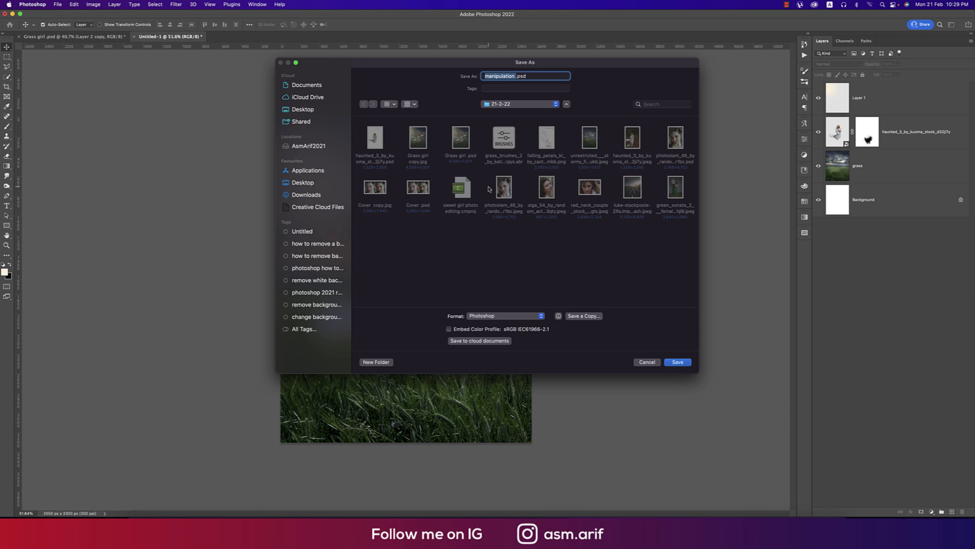
{"action": "key", "text": "Return"}
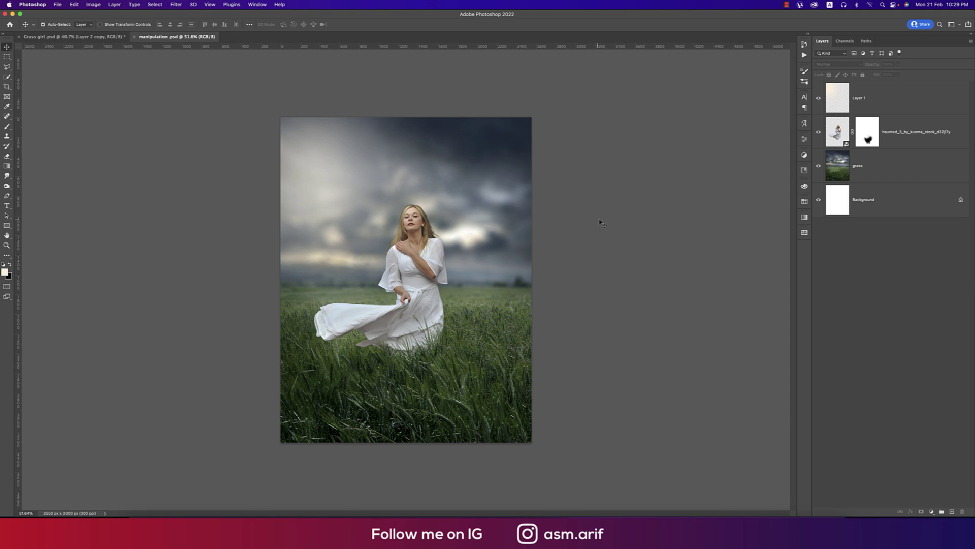
Duplicate the woman's masked layer and rasterize the copy.
{"action": "left_click", "coordinate": [834, 133]}
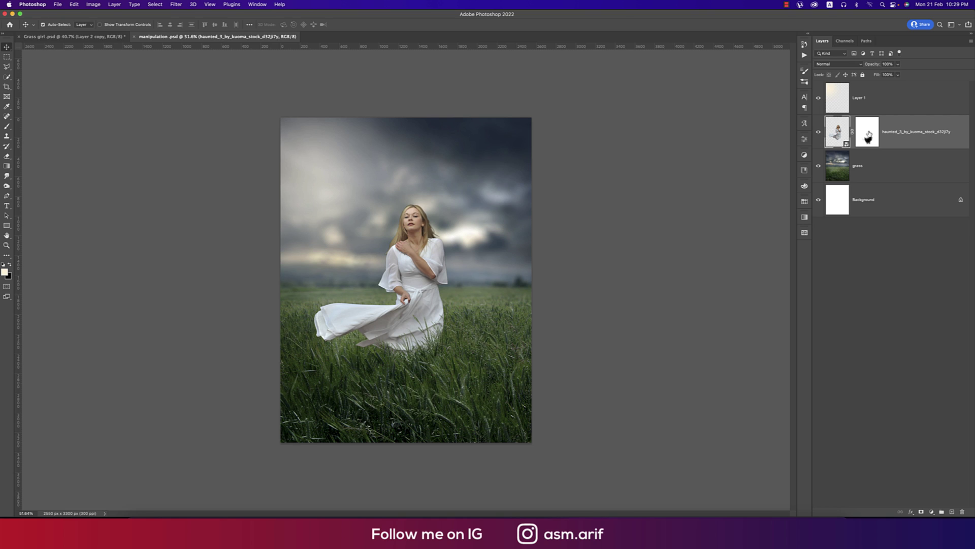
{"action": "key", "text": "super+j"}
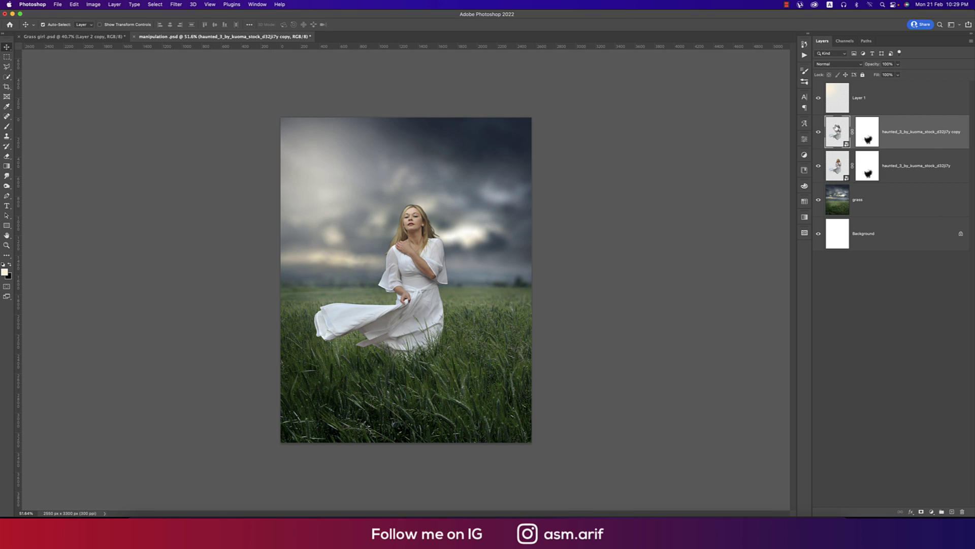
{"action": "right_click", "coordinate": [838, 127]}
{"action": "left_click", "coordinate": [772, 163]}
{"action": "left_click", "coordinate": [862, 130]}
{"action": "left_click", "coordinate": [841, 128]}
{"action": "right_click", "coordinate": [841, 128]}
{"action": "key", "text": "Escape"}
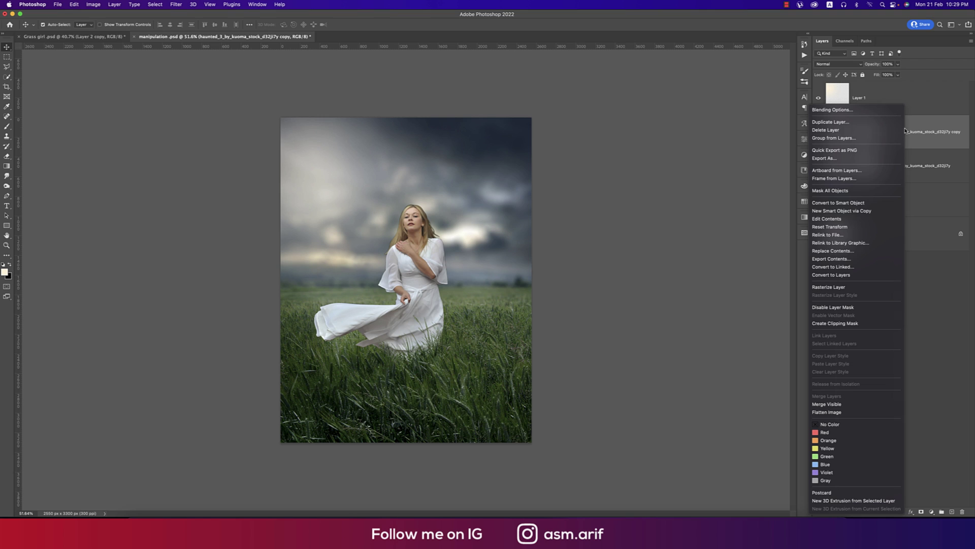
{"action": "left_click", "coordinate": [835, 287]}
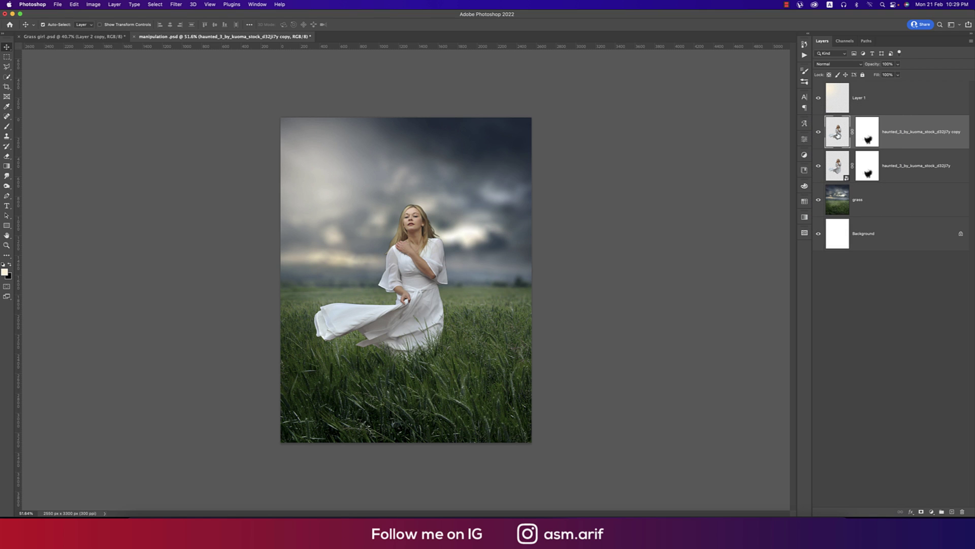
Load the copy's outline as a selection and fill it with 50% Gray in Normal mode at 100% opacity.
{"action": "left_click", "coordinate": [839, 135], "text": "super"}
{"action": "left_click", "coordinate": [74, 5]}
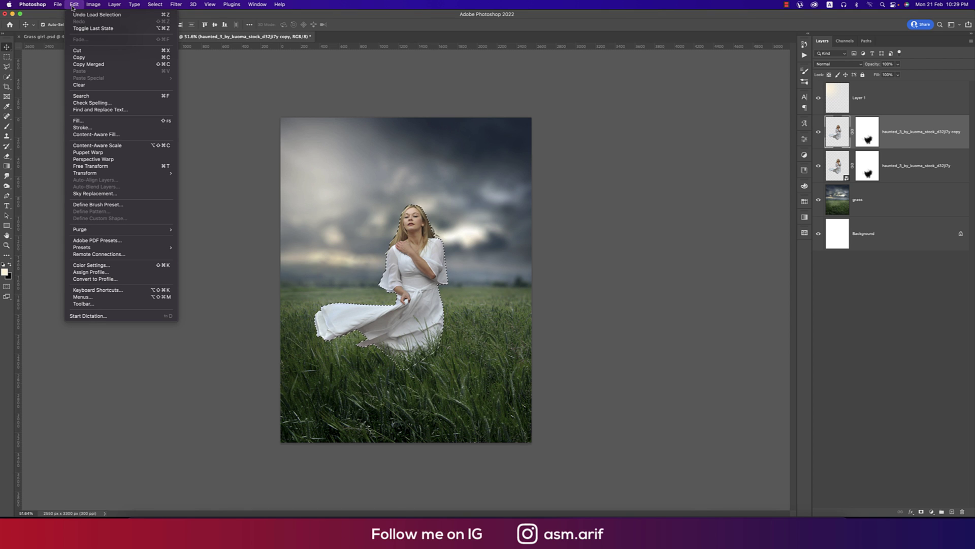
{"action": "left_click", "coordinate": [78, 121]}
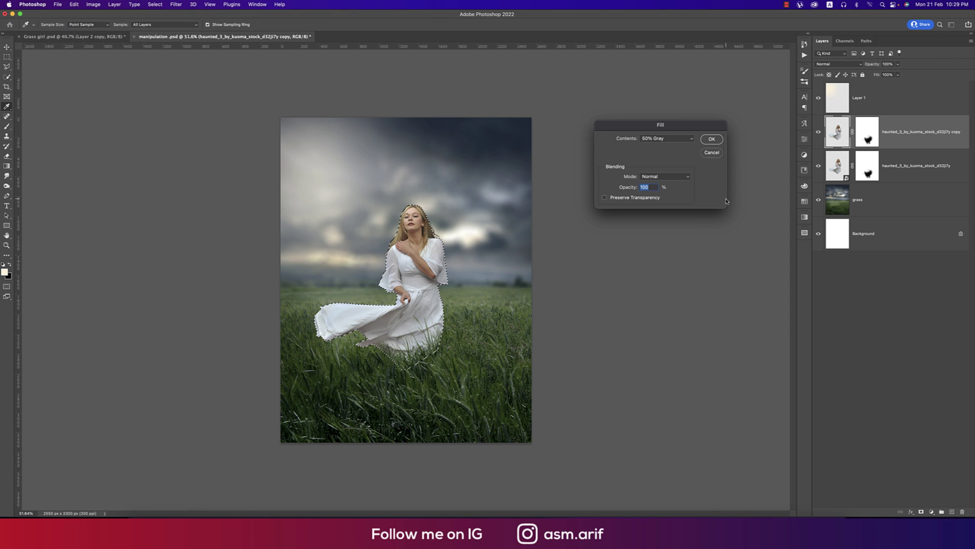
{"action": "left_click", "coordinate": [712, 140]}
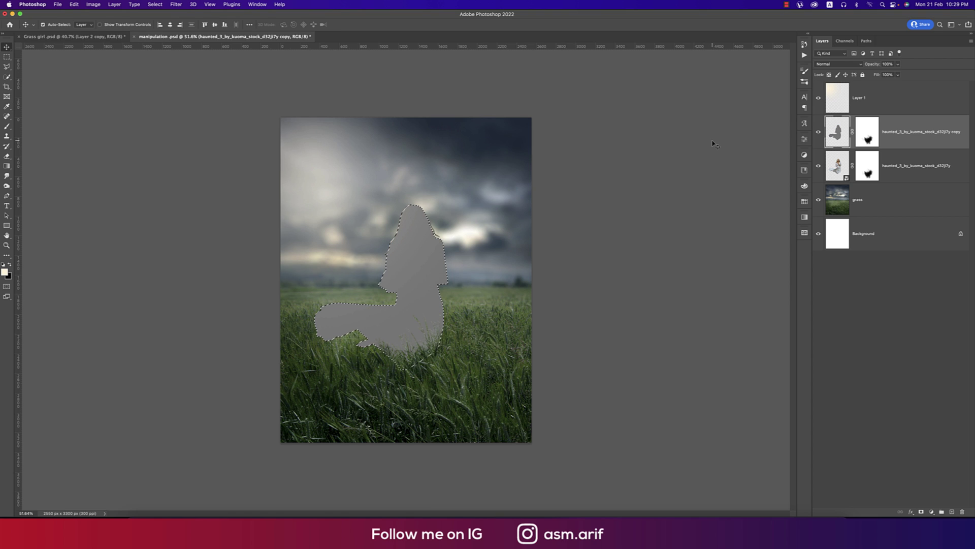
{"action": "key", "text": "v"}
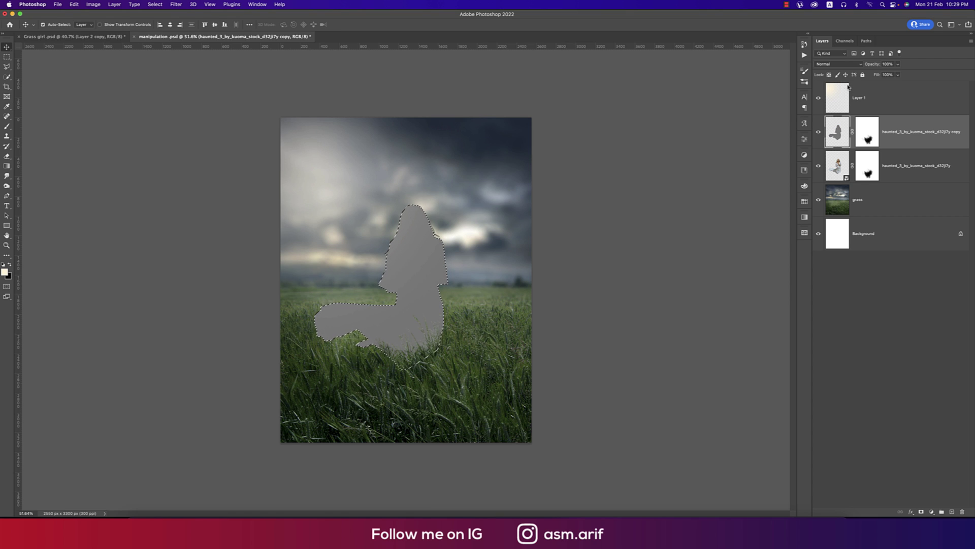
Set the gray copy's blend mode to Overlay and clear the selection.
{"action": "left_click", "coordinate": [838, 64]}
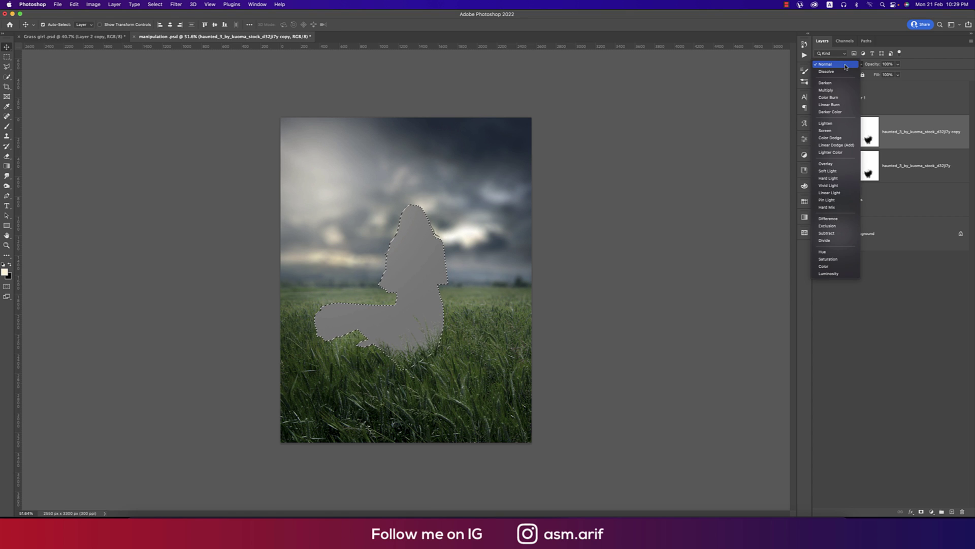
{"action": "left_click", "coordinate": [823, 165]}
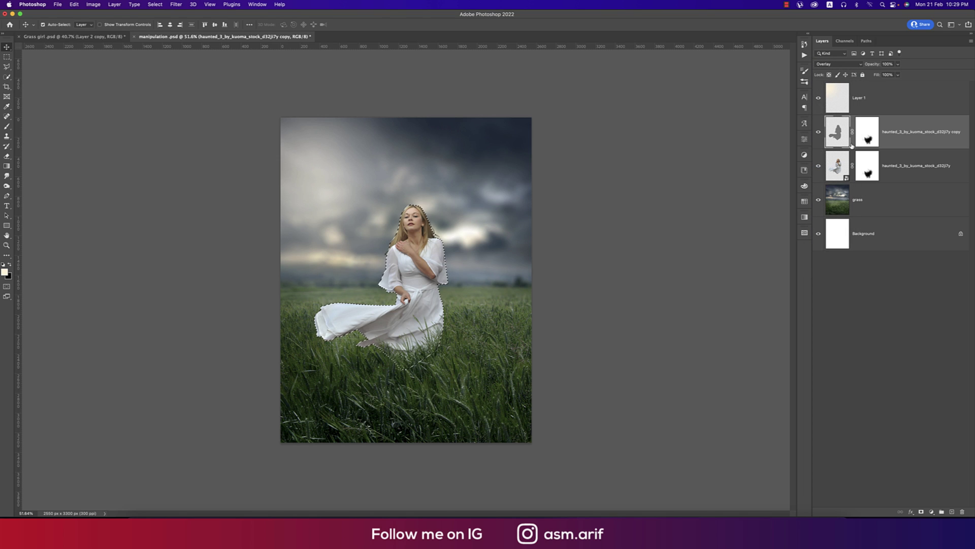
{"action": "key", "text": "super+d"}
Burn the dress's shadows on the gray Overlay layer at 23% midtone exposure, and switch to the Dodge tool at 12% exposure.
{"action": "left_click_drag", "start_coordinate": [7, 186], "coordinate": [36, 195]}
{"action": "left_click", "coordinate": [36, 194]}
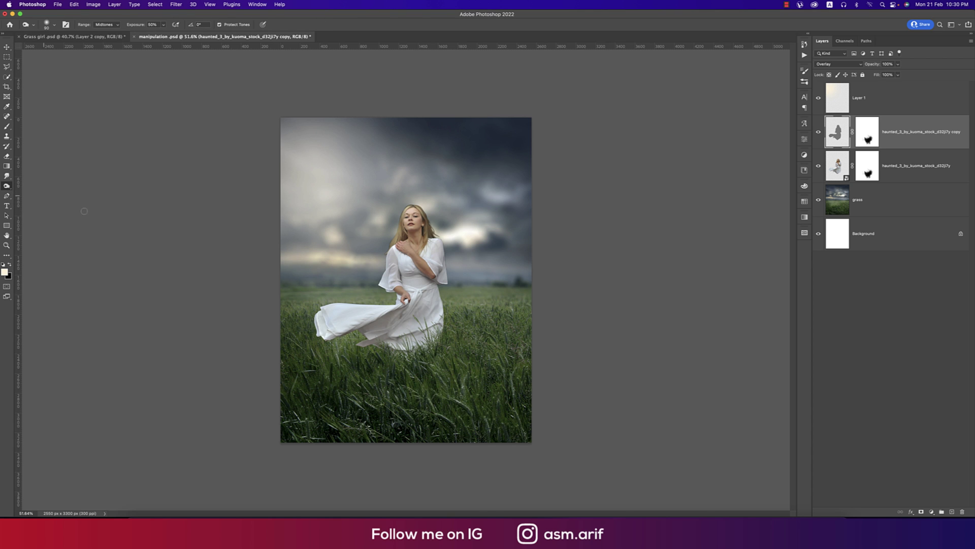
{"action": "key", "text": "super+0"}
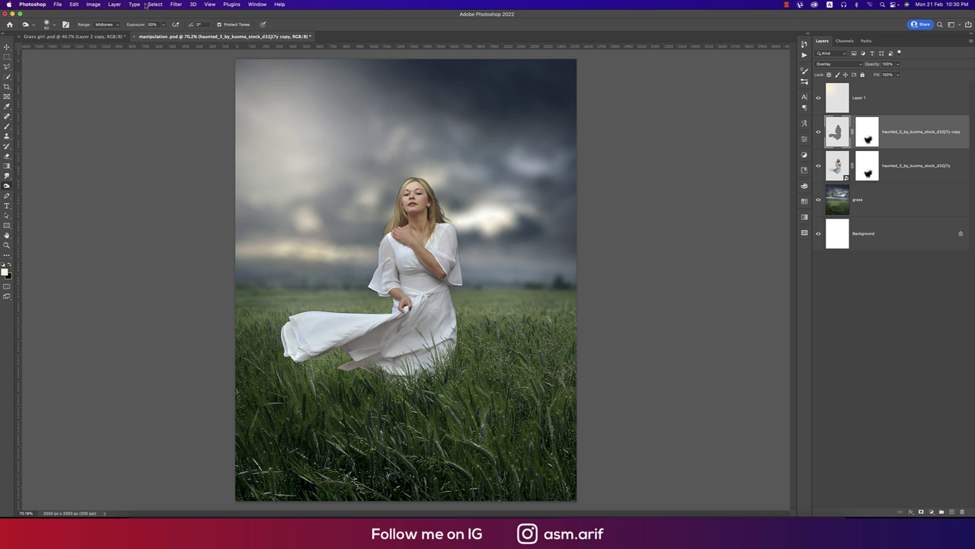
{"action": "left_click_drag", "start_coordinate": [143, 26], "coordinate": [129, 29]}
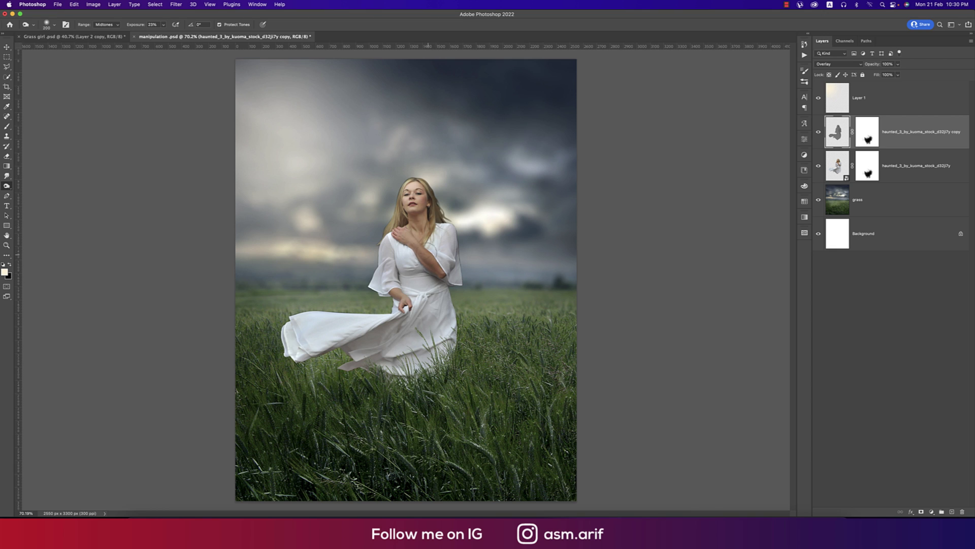
{"action": "mouse_move", "coordinate": [436, 302]}
{"action": "left_mouse_down"}
{"action": "mouse_move", "coordinate": [441, 346]}
{"action": "mouse_move", "coordinate": [443, 274]}
{"action": "mouse_move", "coordinate": [406, 287]}
{"action": "mouse_move", "coordinate": [378, 397]}
{"action": "left_mouse_up"}
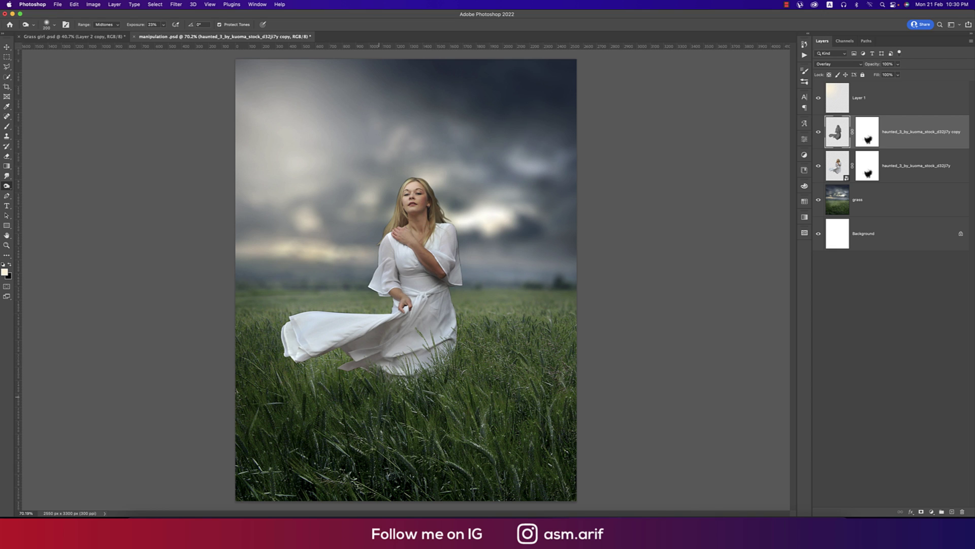
{"action": "right_click", "coordinate": [7, 186]}
{"action": "left_click", "coordinate": [35, 185]}
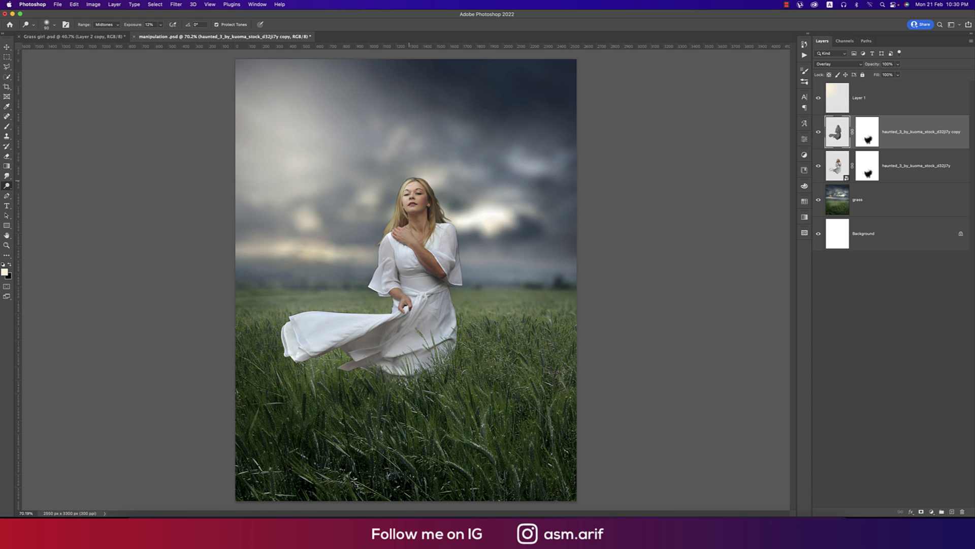
Apply a Camera Raw filter to the woman's original layer with Basic tone adjustments, Noise Reduction 23 and Color Noise Reduction 18.
{"action": "left_click", "coordinate": [857, 164]}
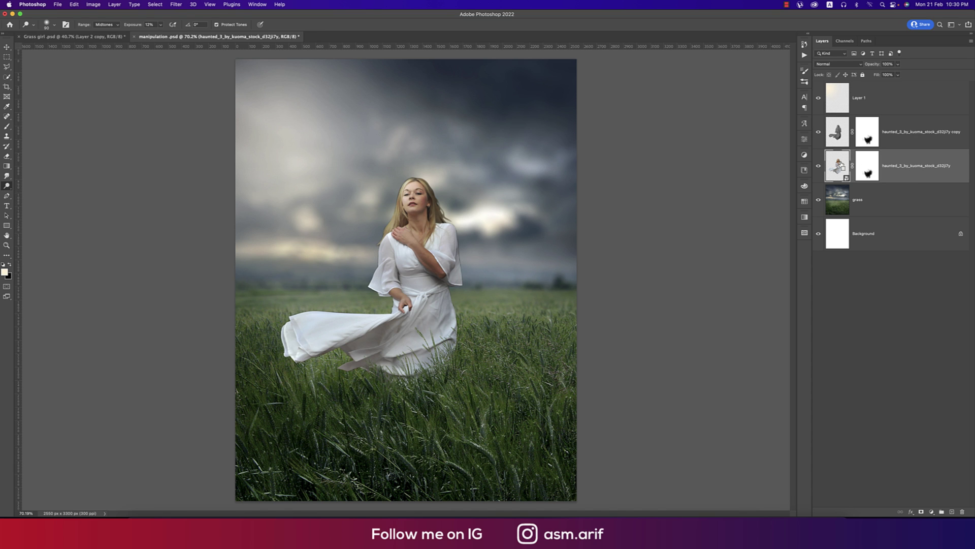
{"action": "key", "text": "shift+super+a"}
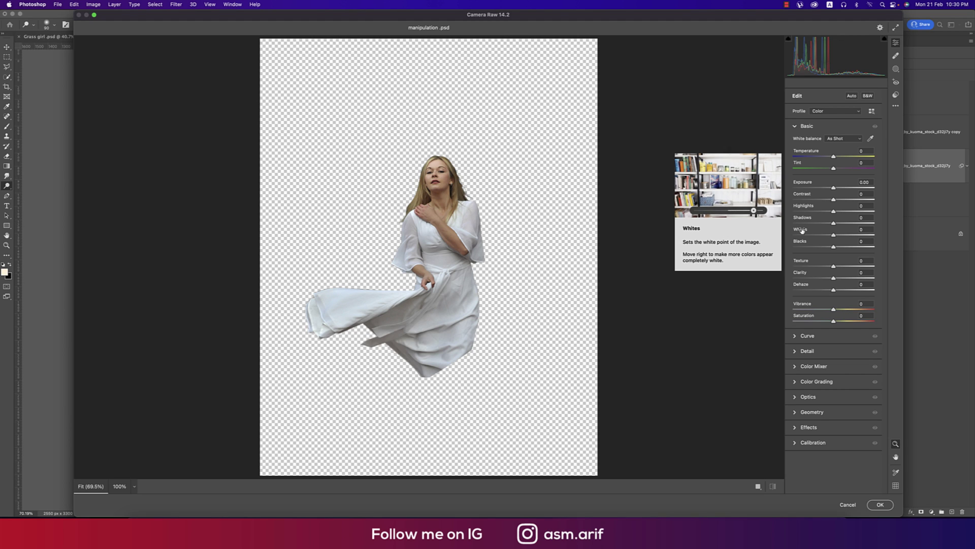
{"action": "left_click_drag", "start_coordinate": [833, 201], "coordinate": [820, 269]}
{"action": "left_click", "coordinate": [795, 352]}
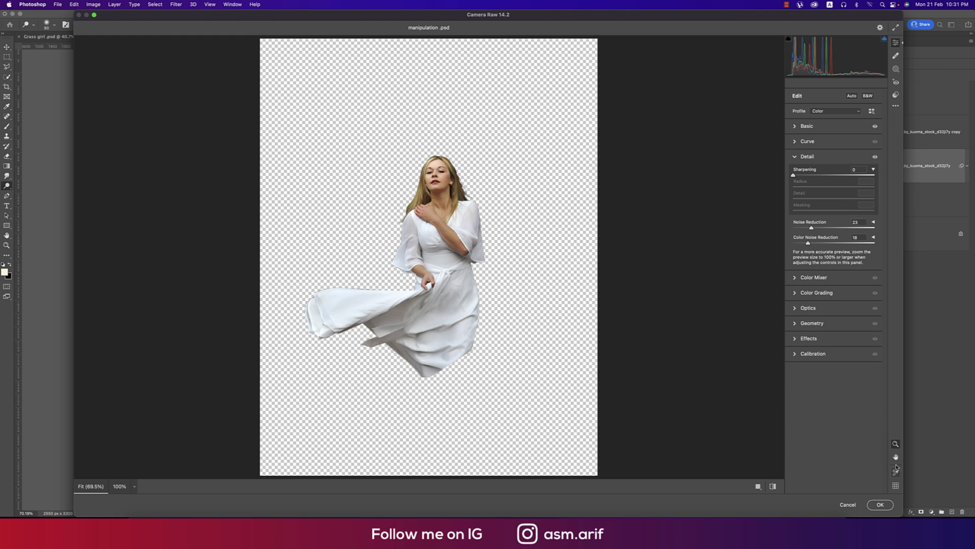
{"action": "left_click", "coordinate": [881, 504]}
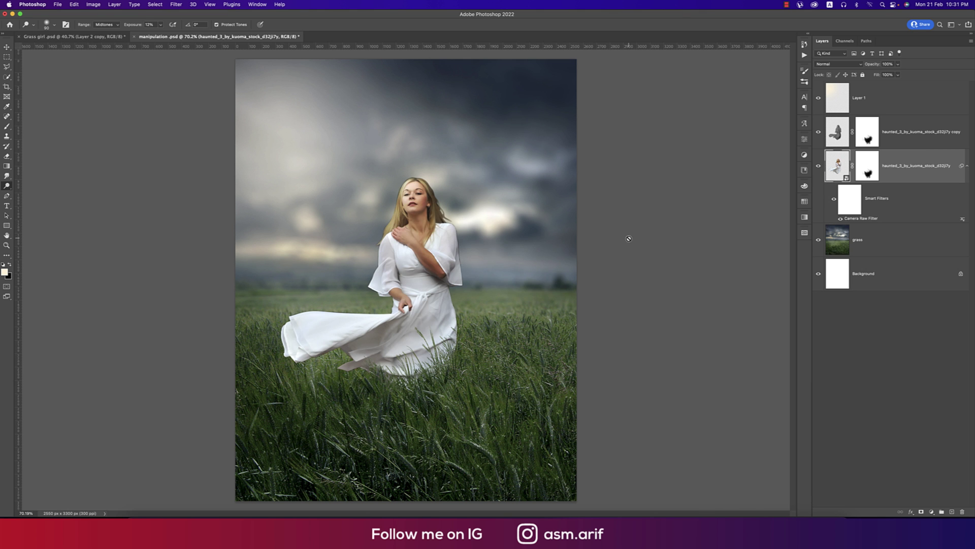
Select the gray Overlay layer again and enlarge the Dodge brush to 150 px with 0% hardness.
{"action": "scroll", "coordinate": [504, 225], "scroll_direction": "down", "scroll_amount": 5}
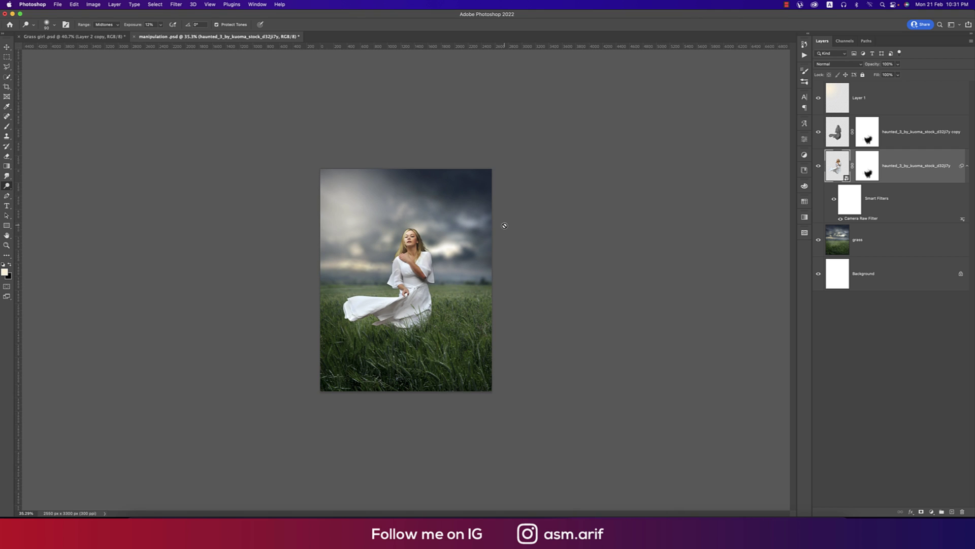
{"action": "scroll", "coordinate": [505, 225], "scroll_direction": "up", "scroll_amount": 1}
{"action": "left_click", "coordinate": [836, 135]}
{"action": "scroll", "coordinate": [490, 258], "scroll_direction": "up", "scroll_amount": 5}
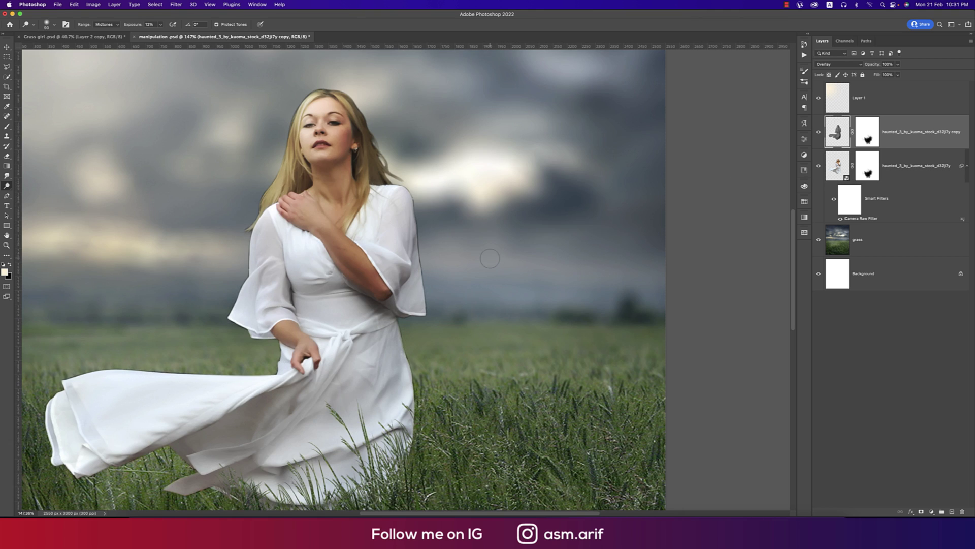
{"action": "scroll", "coordinate": [490, 259], "scroll_direction": "down", "scroll_amount": 5}
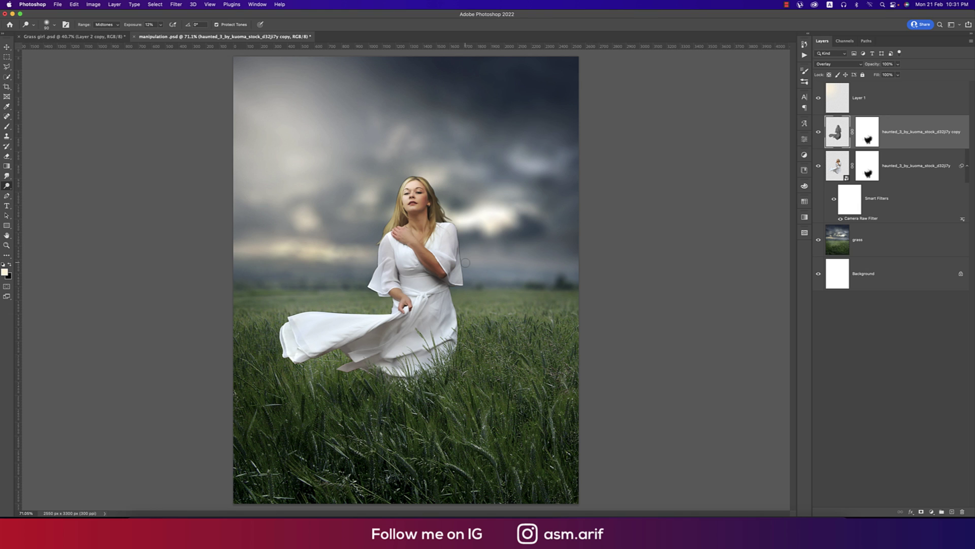
{"action": "key", "text": "bracketright"}
{"action": "key", "text": "bracketright"}
{"action": "key", "text": "bracketright"}
{"action": "right_click", "coordinate": [413, 230]}
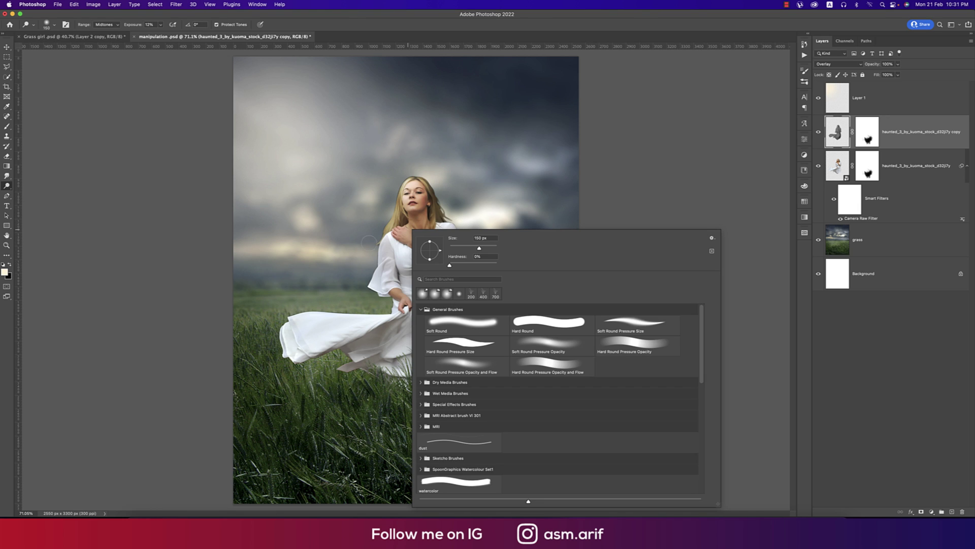
Switch to the Burn tool at 23% midtone exposure and shrink its brush to deepen the woman's shading.
{"action": "left_click_drag", "start_coordinate": [7, 185], "coordinate": [24, 192]}
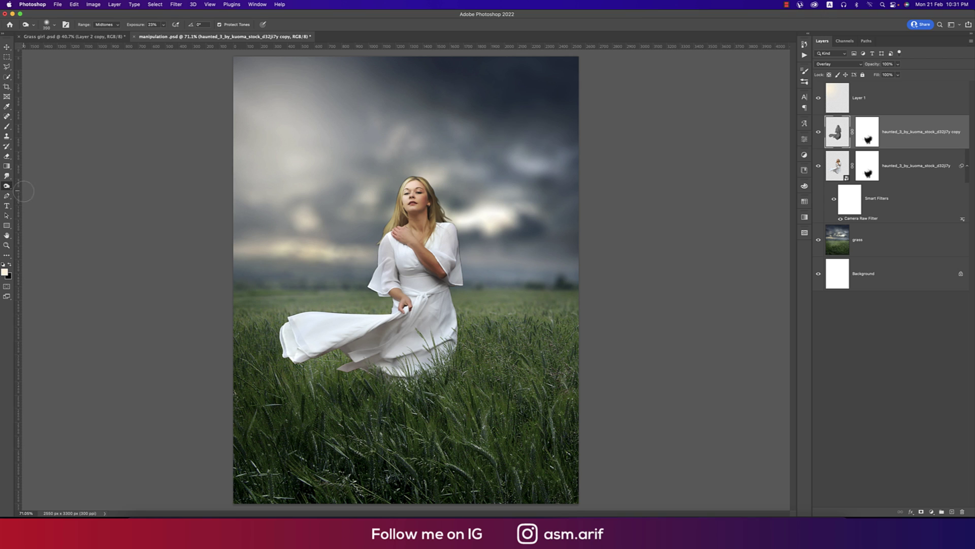
{"action": "key", "text": "bracketleft"}
{"action": "key", "text": "bracketleft"}
{"action": "scroll", "coordinate": [497, 291], "scroll_direction": "down", "scroll_amount": 5}
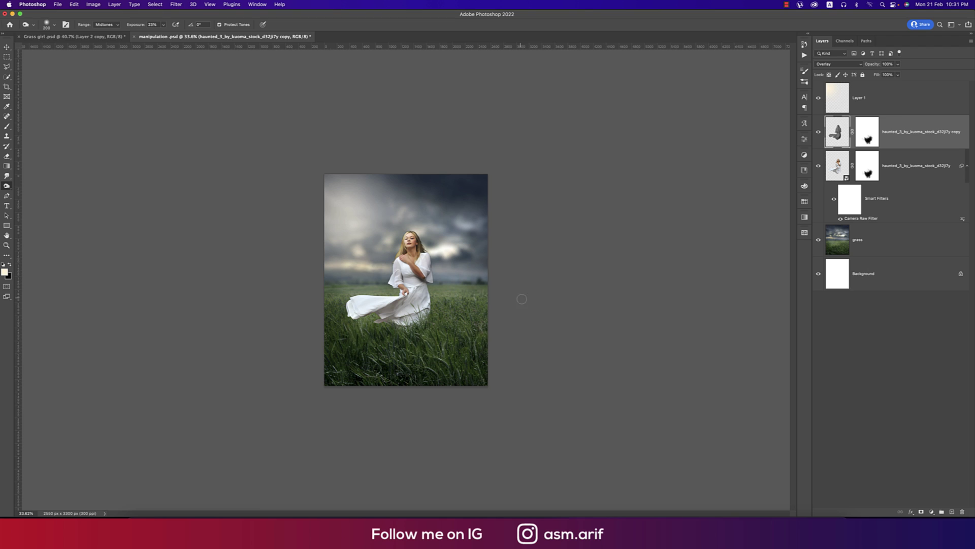
Select all layers from the glow down to the grass and convert them into one smart object.
{"action": "left_click", "coordinate": [7, 47]}
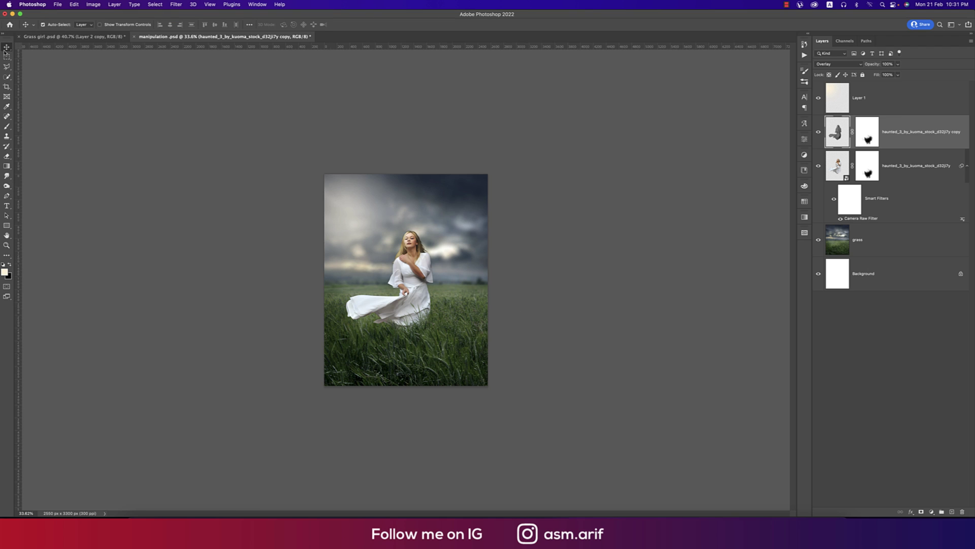
{"action": "left_click", "coordinate": [853, 93]}
{"action": "left_click", "coordinate": [897, 238], "text": "shift"}
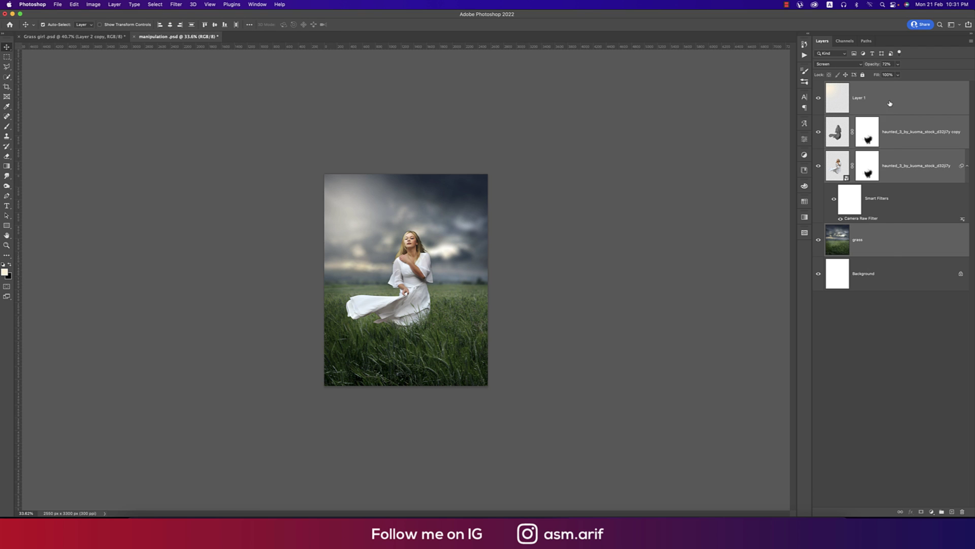
{"action": "right_click", "coordinate": [897, 237]}
{"action": "left_click", "coordinate": [828, 230]}
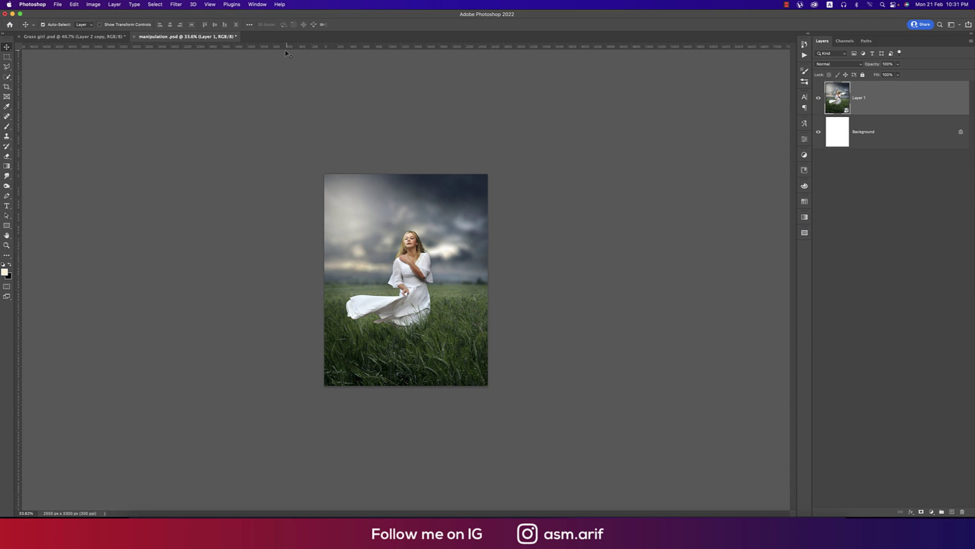
Open the Color Efex Pro 4 filter on the combined smart object and choose the Cross Processing effect.
{"action": "left_click", "coordinate": [176, 4]}
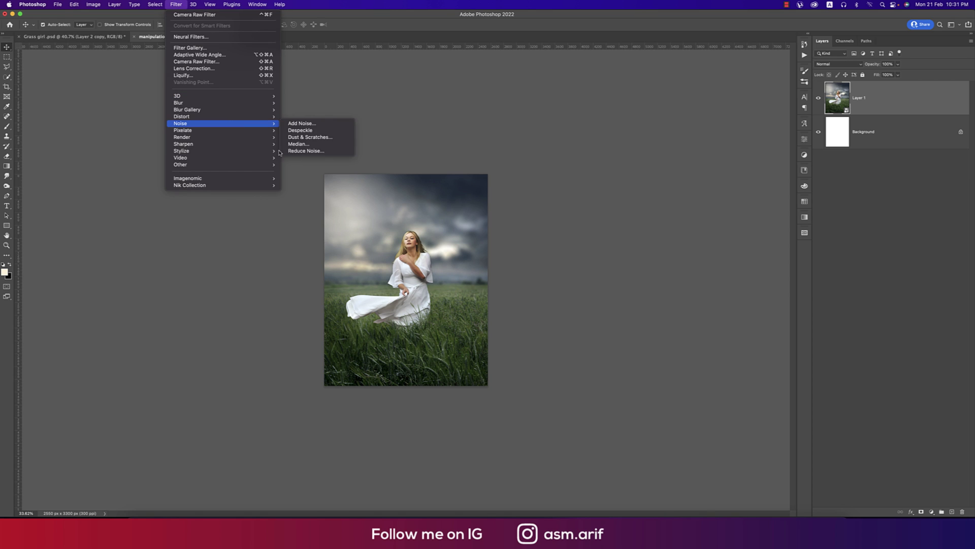
{"action": "mouse_move", "coordinate": [272, 186]}
{"action": "left_click", "coordinate": [306, 192]}
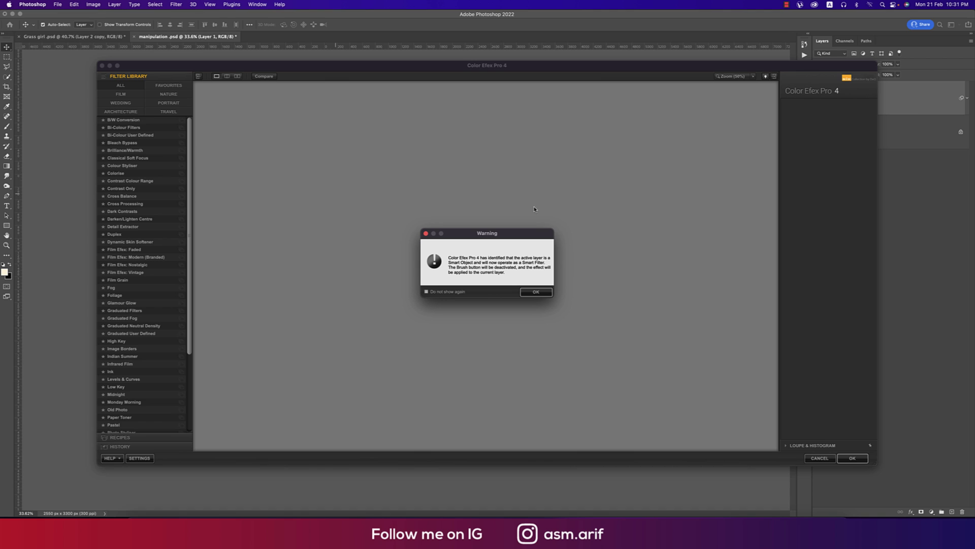
{"action": "left_click", "coordinate": [547, 291]}
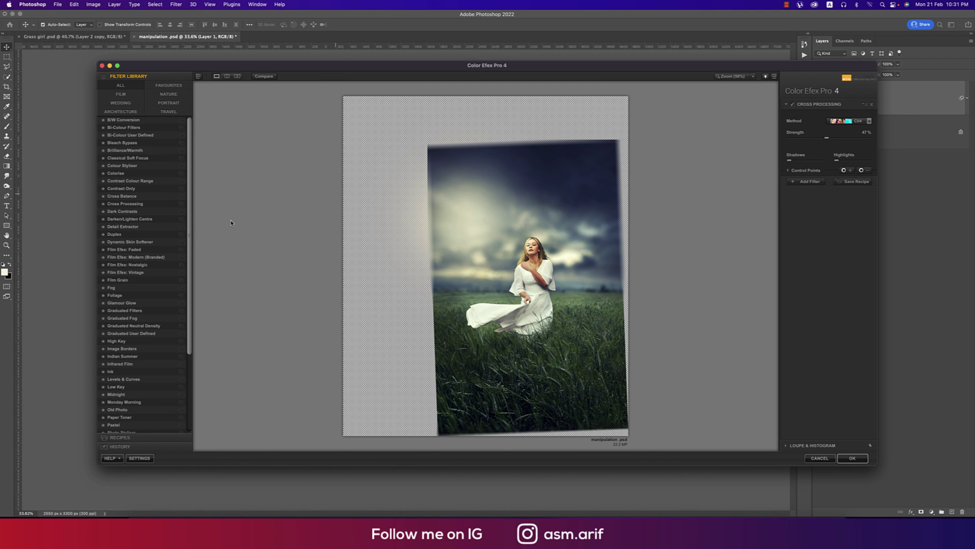
{"action": "left_click", "coordinate": [111, 195]}
{"action": "left_click", "coordinate": [122, 204]}
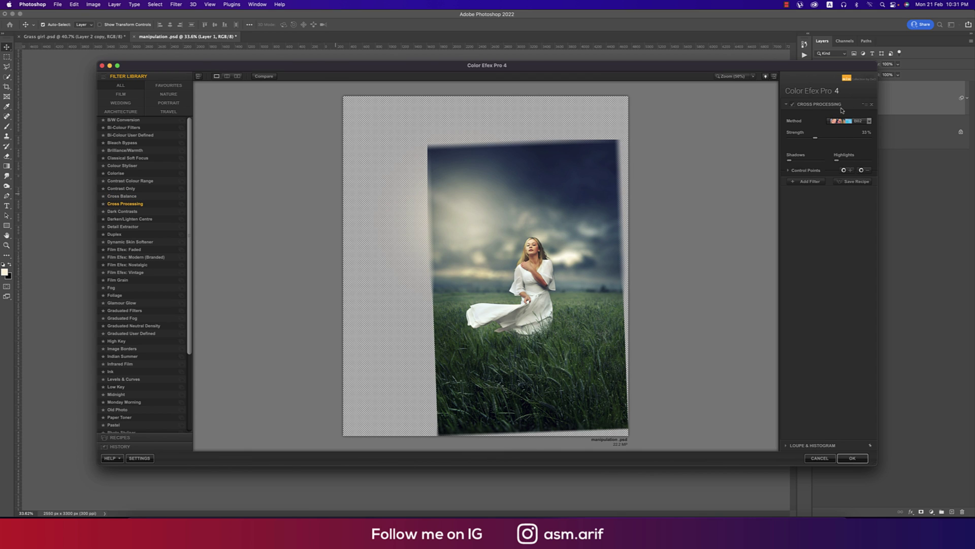
Set the Cross Processing method to G05, fine-tune its strength, and apply the filter.
{"action": "left_click", "coordinate": [839, 124]}
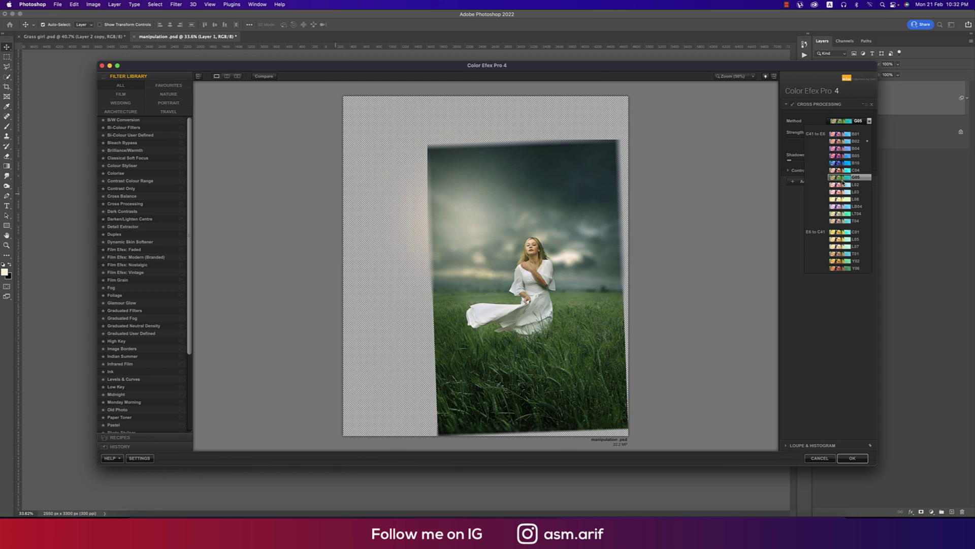
{"action": "left_click", "coordinate": [843, 182]}
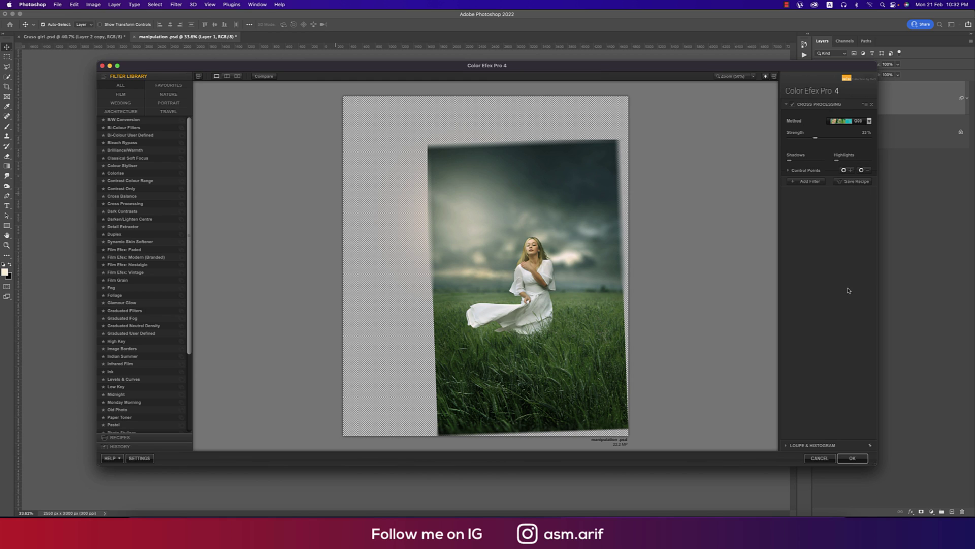
{"action": "mouse_move", "coordinate": [816, 141]}
{"action": "left_mouse_down"}
{"action": "mouse_move", "coordinate": [830, 144]}
{"action": "mouse_move", "coordinate": [818, 145]}
{"action": "left_mouse_up"}
{"action": "left_click", "coordinate": [852, 458]}
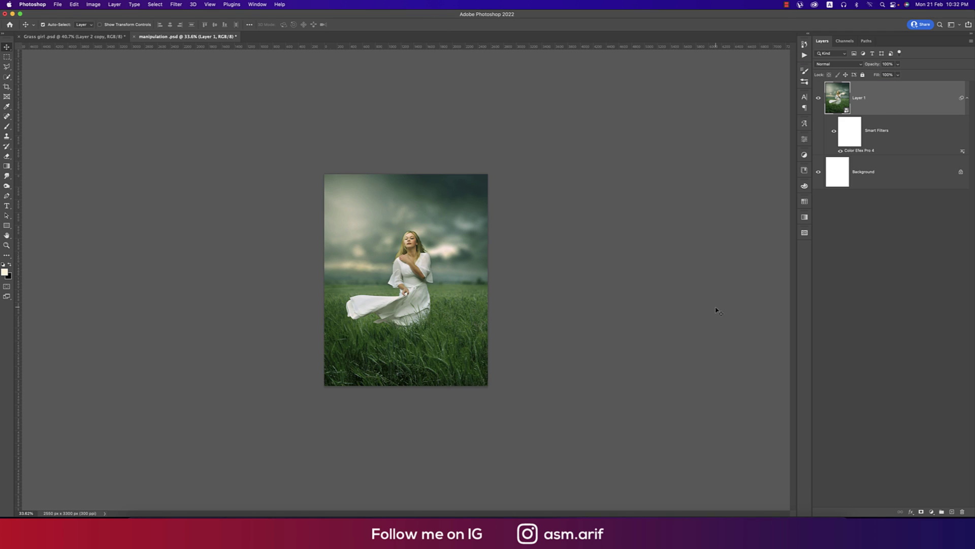
Add a Color Lookup adjustment layer using the FoggyNight.3DL LUT and lower the layer's opacity to soften the effect.
{"action": "scroll", "coordinate": [540, 288], "scroll_direction": "up", "scroll_amount": 4}
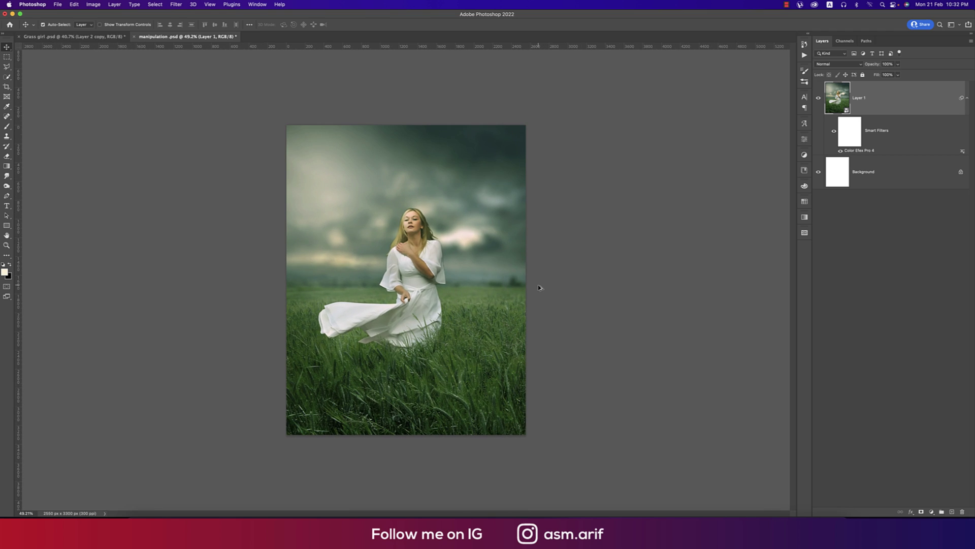
{"action": "left_click", "coordinate": [931, 511]}
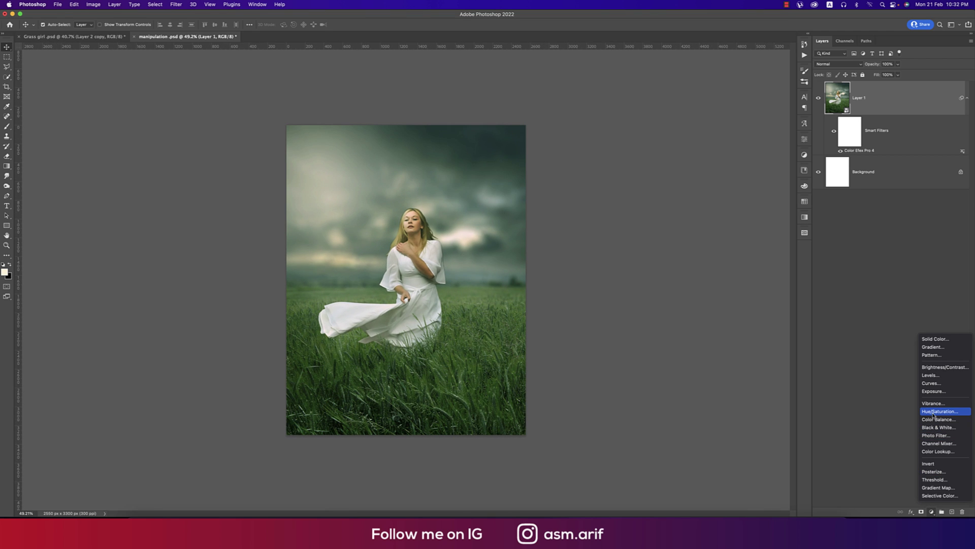
{"action": "left_click", "coordinate": [943, 452]}
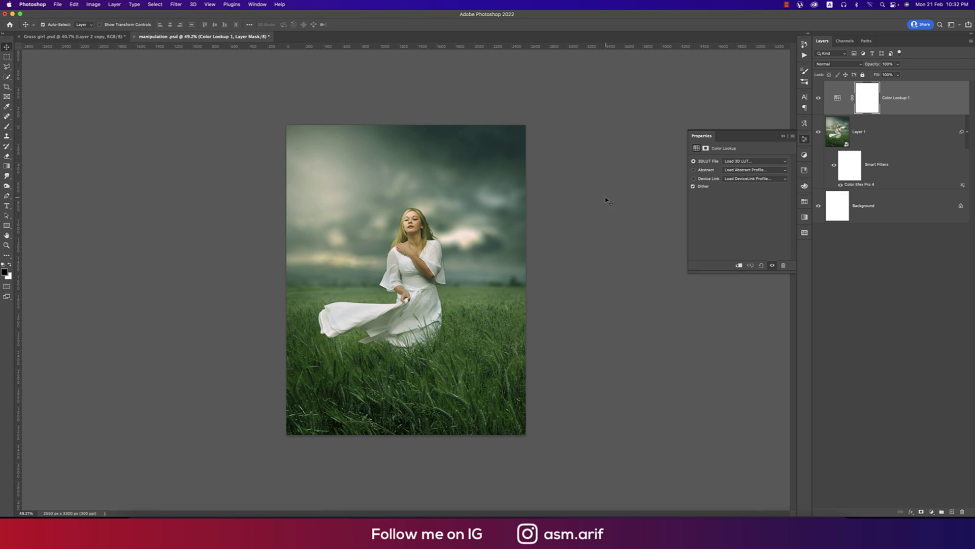
{"action": "left_click", "coordinate": [738, 161]}
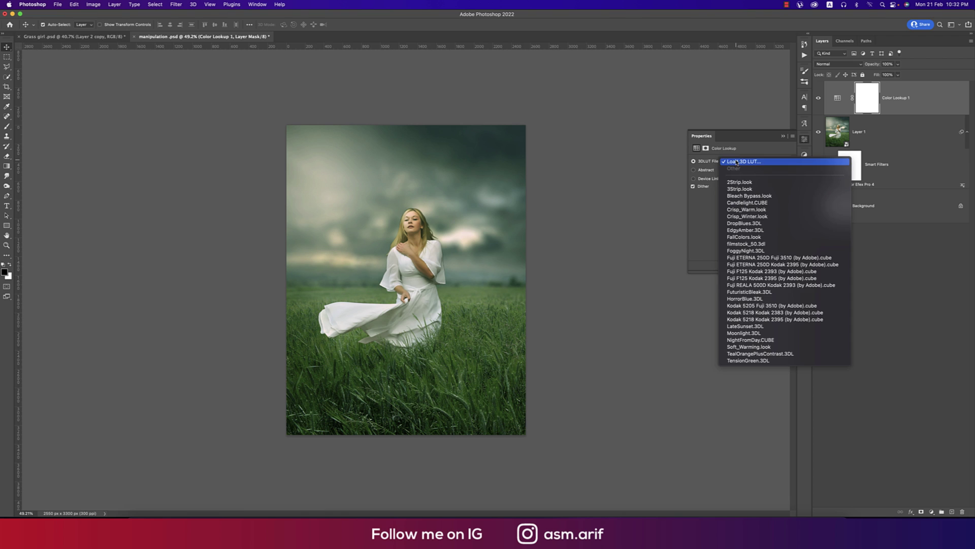
{"action": "left_click", "coordinate": [745, 299]}
{"action": "left_click", "coordinate": [743, 161]}
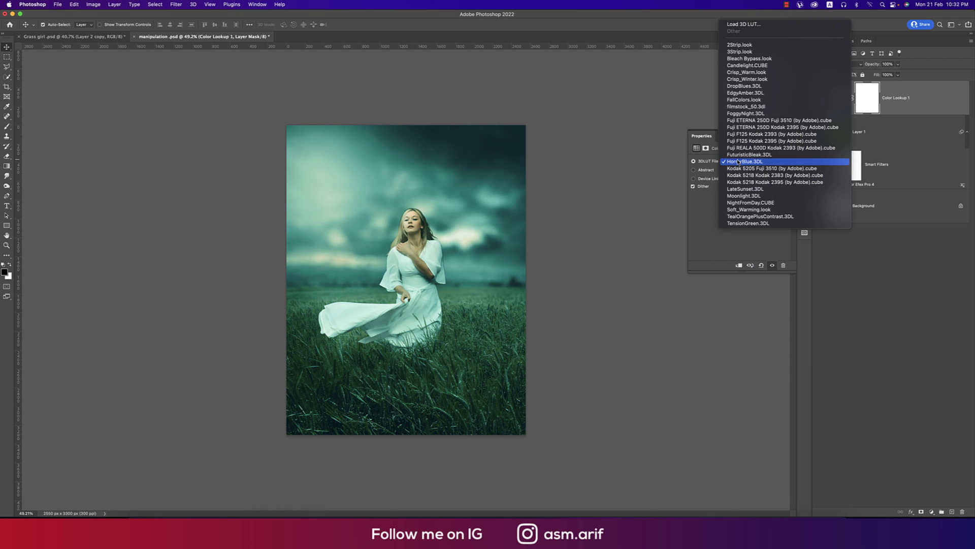
{"action": "left_click", "coordinate": [747, 116]}
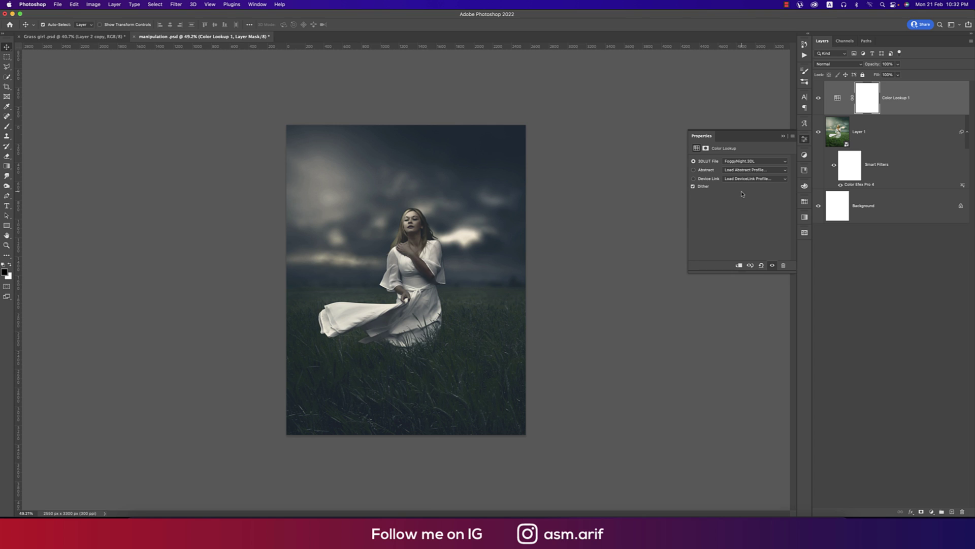
{"action": "left_click", "coordinate": [783, 136]}
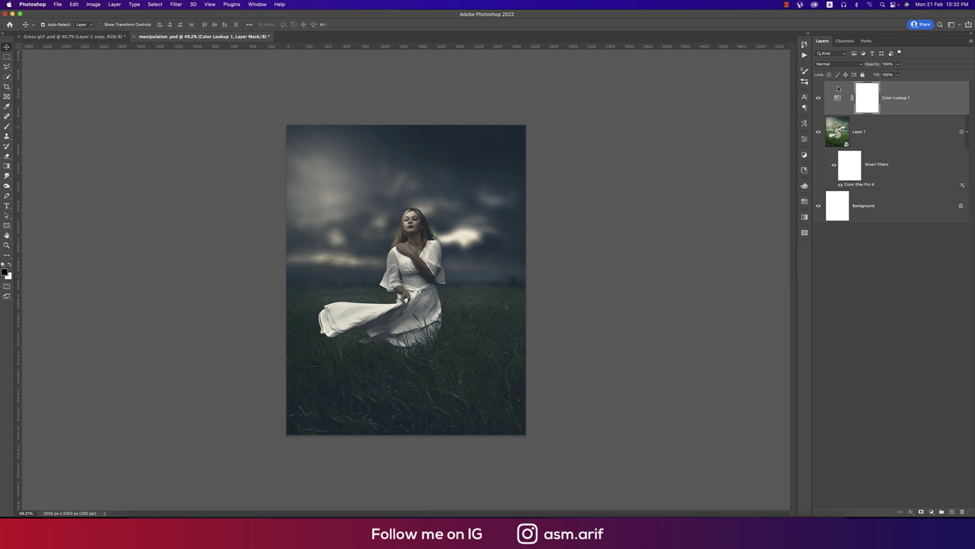
{"action": "left_click", "coordinate": [898, 64]}
{"action": "left_click_drag", "start_coordinate": [899, 74], "coordinate": [884, 76]}
Place the falling petals PNG from the 21-2-22 folder directly above Layer 1.
{"action": "left_click", "coordinate": [897, 131]}
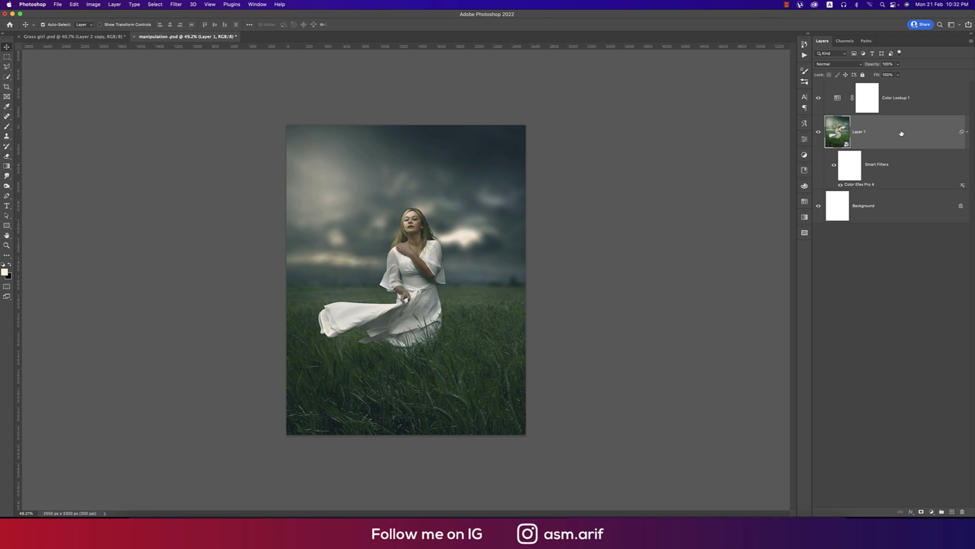
{"action": "left_click", "coordinate": [59, 4]}
{"action": "left_click", "coordinate": [76, 151]}
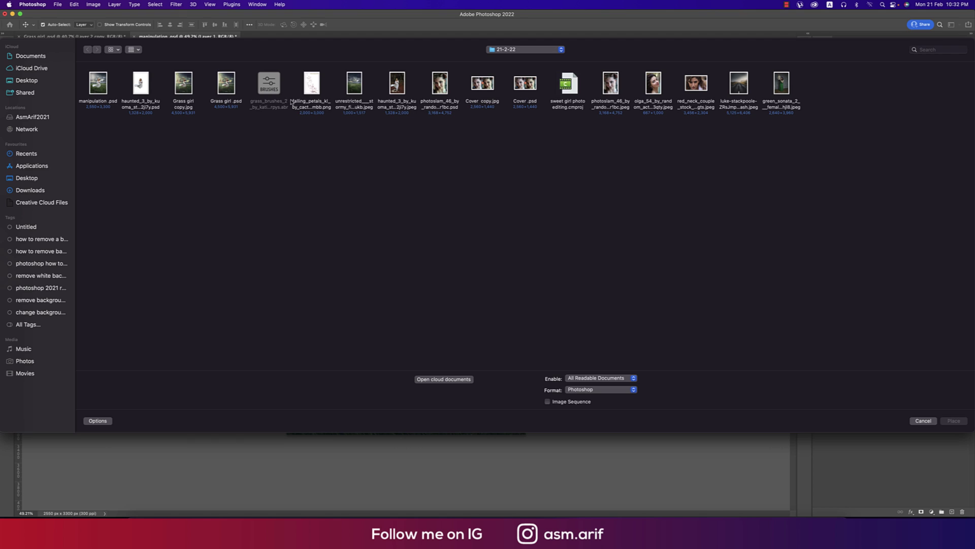
{"action": "left_click", "coordinate": [311, 90]}
{"action": "double_click", "coordinate": [311, 90]}
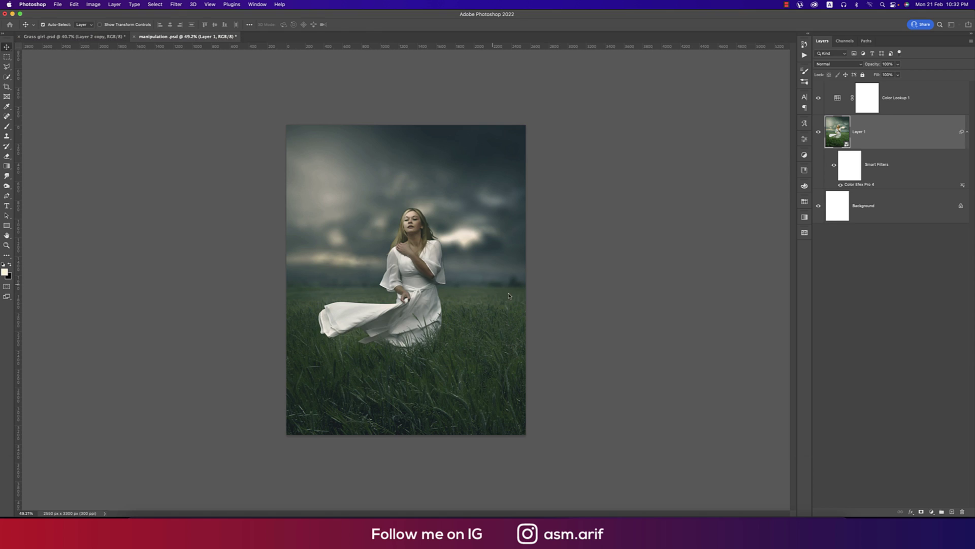
{"action": "key", "text": "Return"}
Scale the petals layer to about 221% so the petals spread over the sky, woman and grass.
{"action": "left_click_drag", "start_coordinate": [503, 344], "coordinate": [383, 196]}
{"action": "key", "text": "super+t"}
{"action": "left_click_drag", "start_coordinate": [555, 252], "coordinate": [592, 252]}
{"action": "left_click_drag", "start_coordinate": [457, 305], "coordinate": [478, 332]}
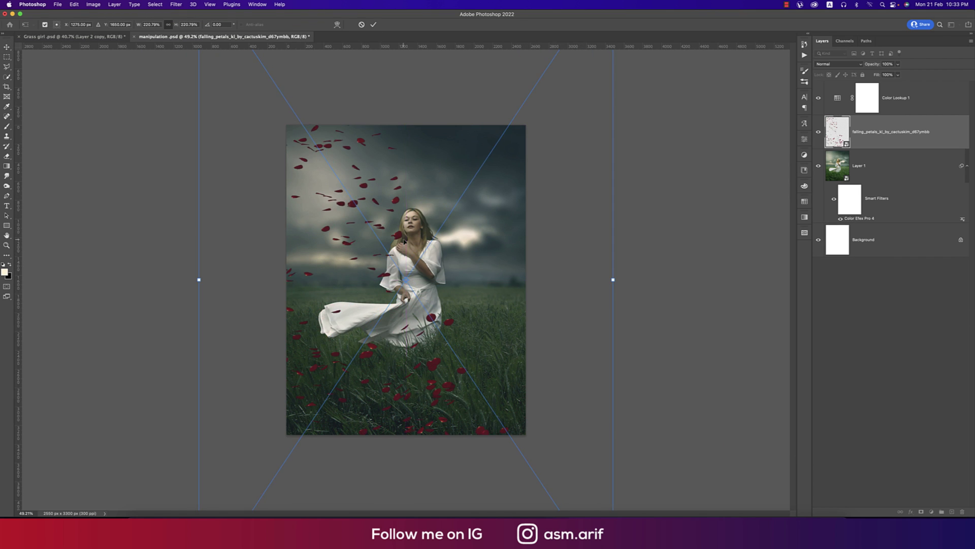
{"action": "key", "text": "Return"}
Add a Levels adjustment above the Color Lookup layer, slightly darkening the midtones and setting the white input level to 221.
{"action": "left_click", "coordinate": [904, 98]}
{"action": "left_click", "coordinate": [931, 511]}
{"action": "left_click", "coordinate": [929, 379]}
{"action": "left_click_drag", "start_coordinate": [744, 217], "coordinate": [746, 217]}
{"action": "left_click_drag", "start_coordinate": [785, 217], "coordinate": [775, 218]}
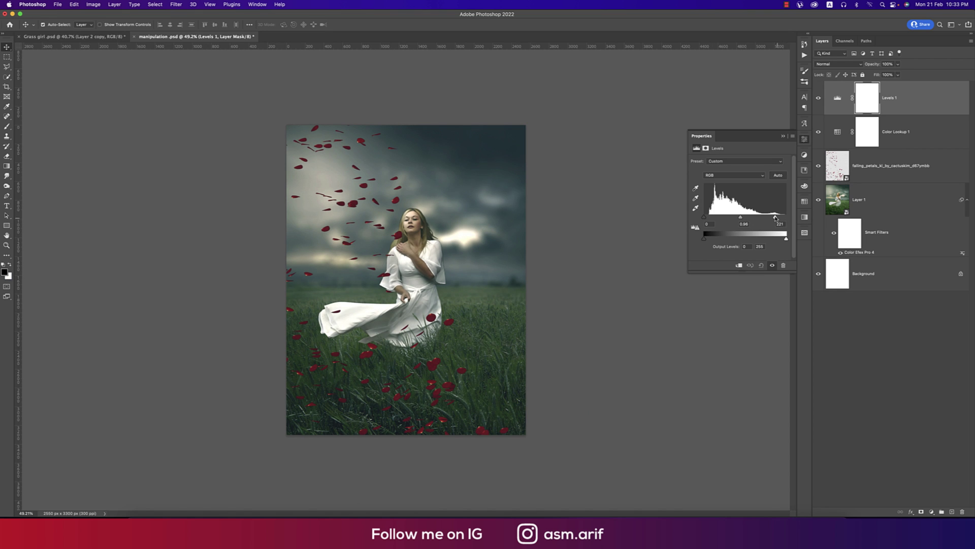
{"action": "left_click", "coordinate": [783, 135]}
Add a Color Balance adjustment layer with midtones at Cyan-Red +15, Magenta-Green +6 and Yellow-Blue -3.
{"action": "left_click", "coordinate": [931, 511]}
{"action": "left_click", "coordinate": [935, 420]}
{"action": "left_click_drag", "start_coordinate": [729, 178], "coordinate": [734, 179]}
{"action": "left_click_drag", "start_coordinate": [729, 191], "coordinate": [728, 204]}
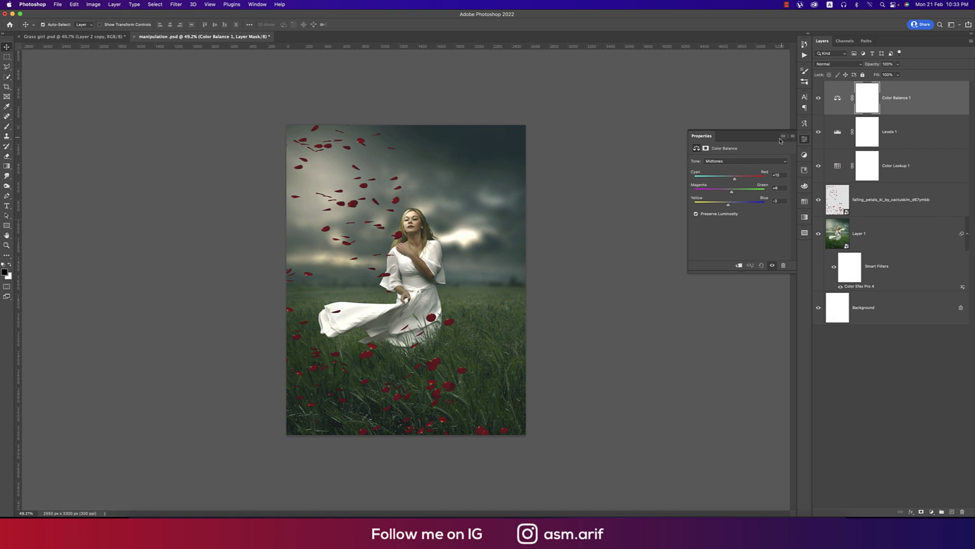